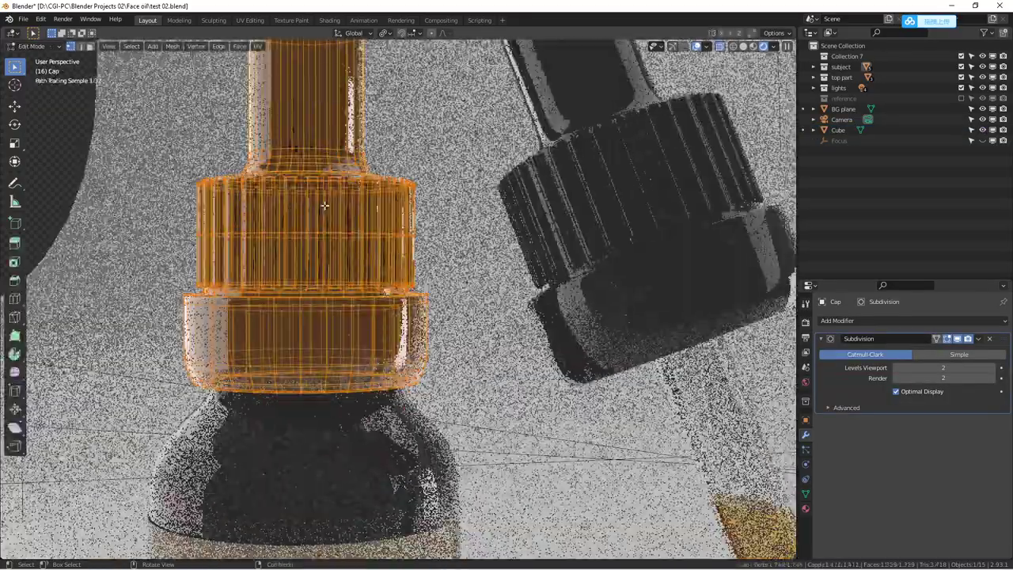
# Return the cap to Object Mode and orbit around the bottle and dropper caps to a front view
pyautogui.scroll(-7, 345, 215)
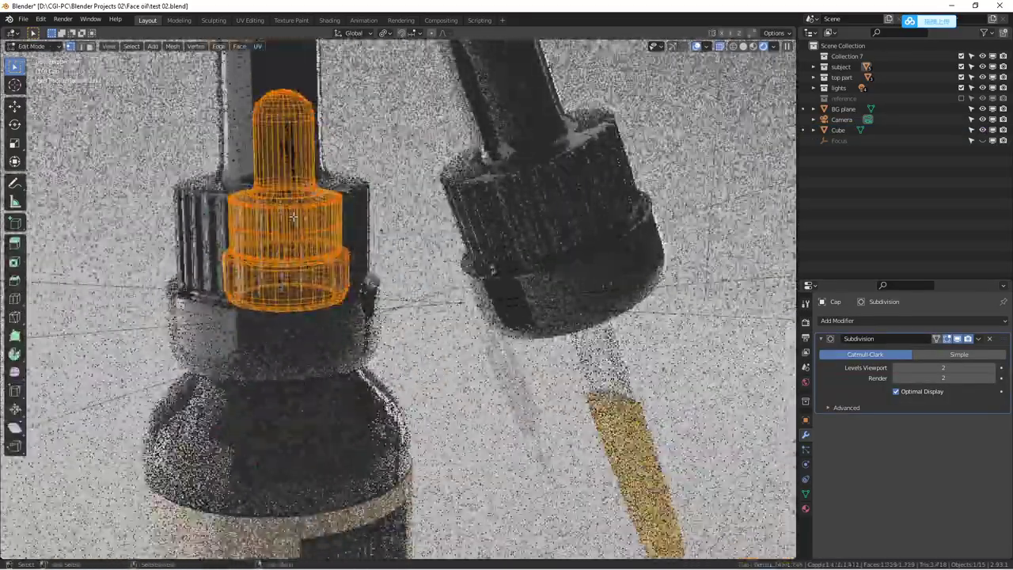
pyautogui.scroll(6, 429, 204)
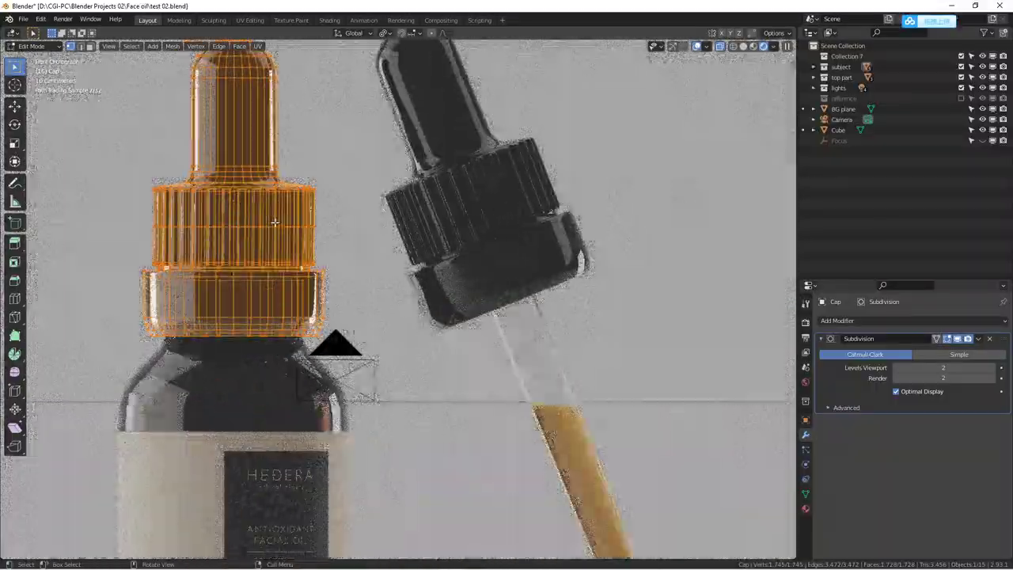
pyautogui.press('Tab')
pyautogui.moveTo(355, 216); pyautogui.dragTo(444, 363, button='middle')
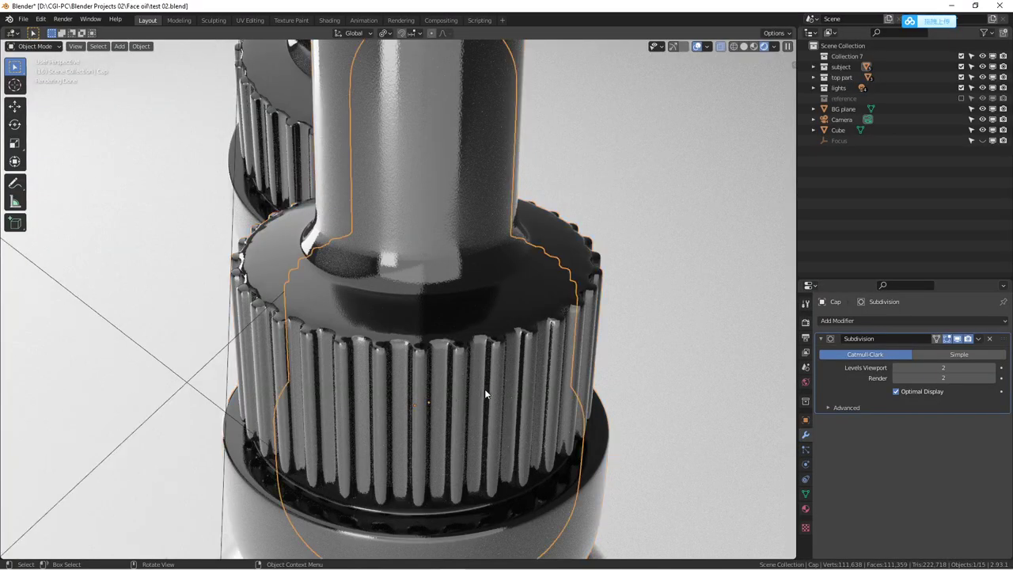
pyautogui.scroll(-4, 450, 407)
pyautogui.moveTo(471, 386); pyautogui.dragTo(579, 301, button='middle')
pyautogui.press('KP_1')
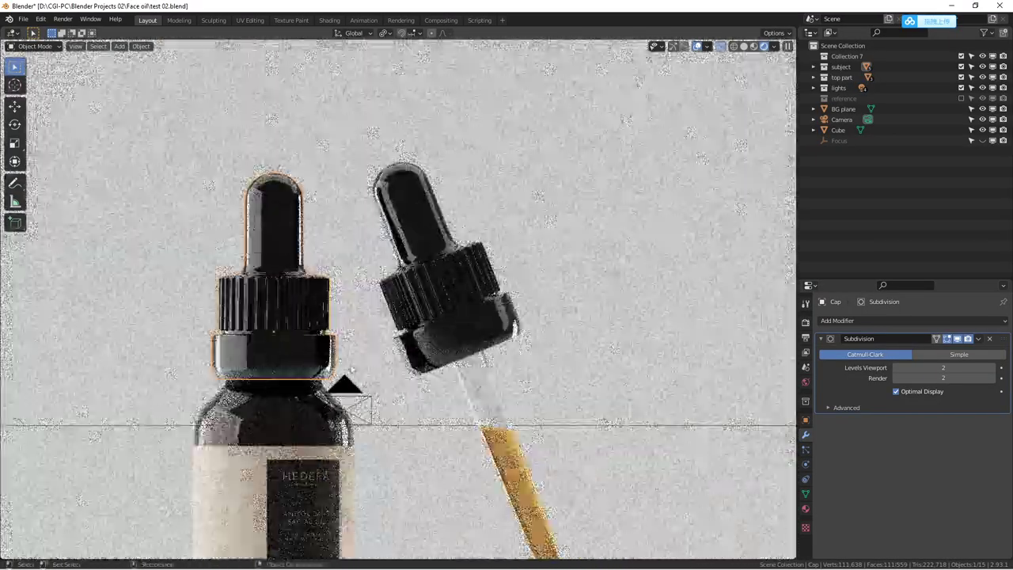
pyautogui.scroll(2, 571, 259)
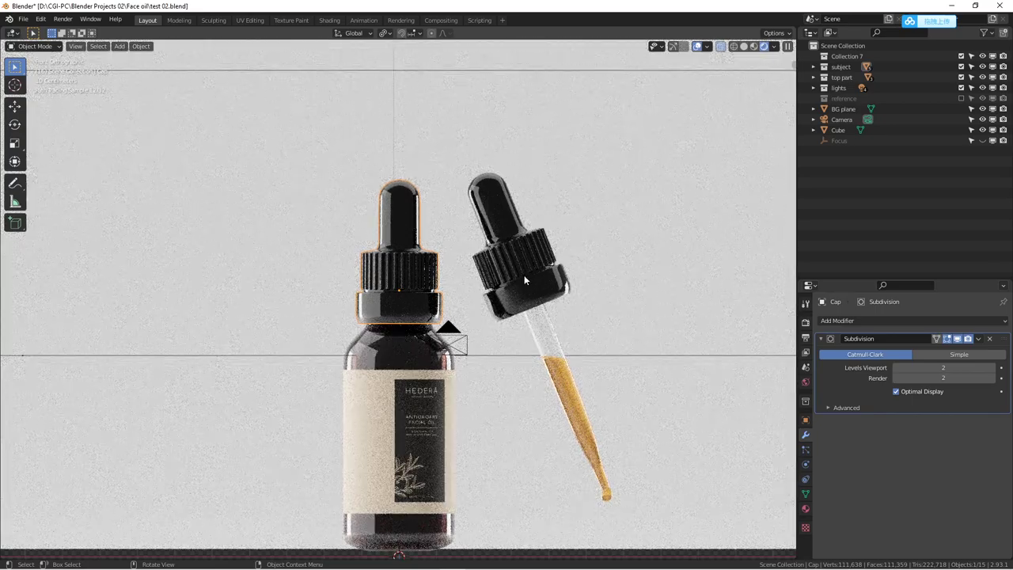
# From camera view, hide Collection 7, BG plane, Camera and Cube in the Outliner
pyautogui.press('KP_0')
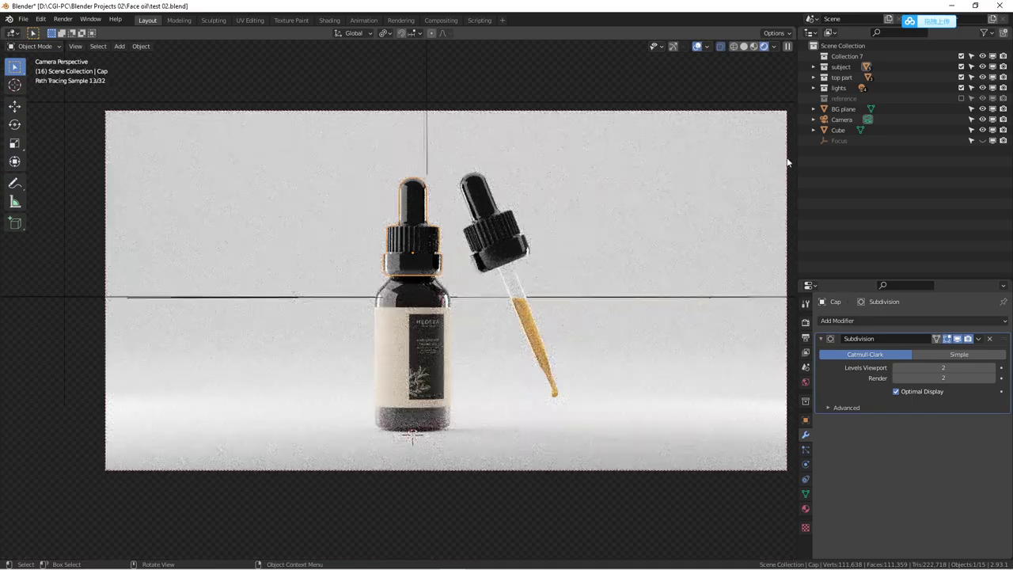
pyautogui.scroll(-3, 483, 304)
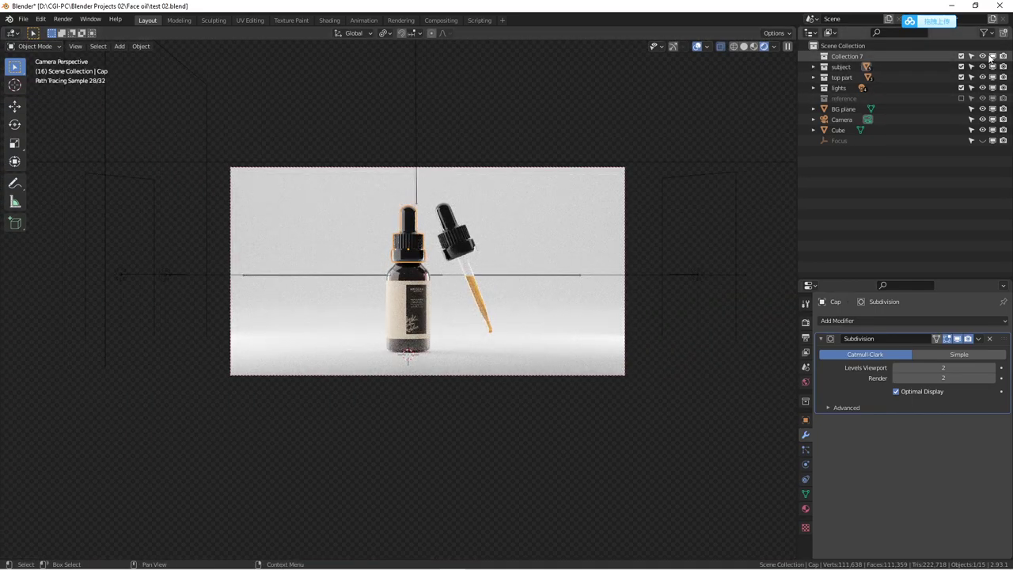
pyautogui.click(982, 56)
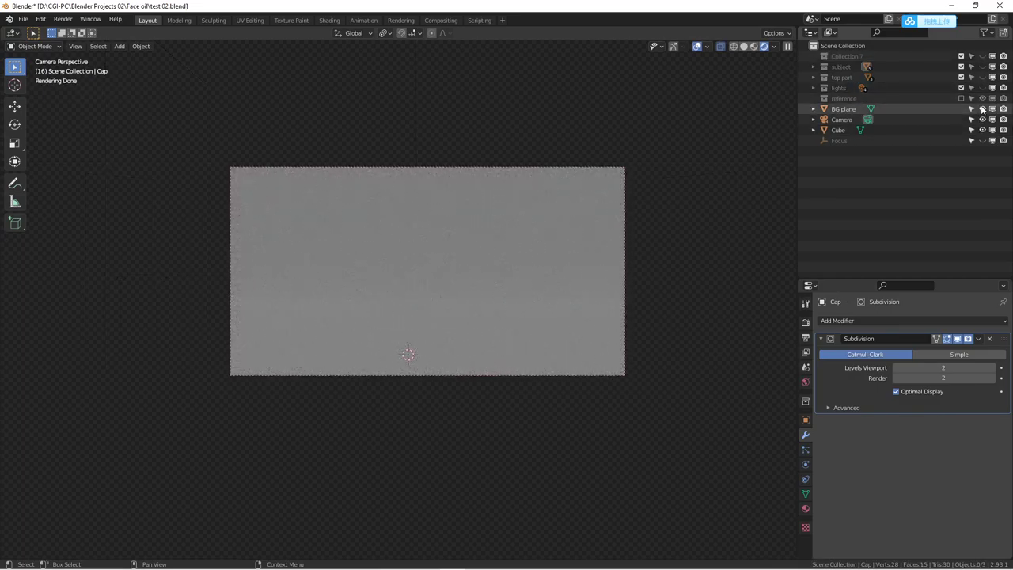
pyautogui.moveTo(983, 108); pyautogui.dragTo(982, 130)
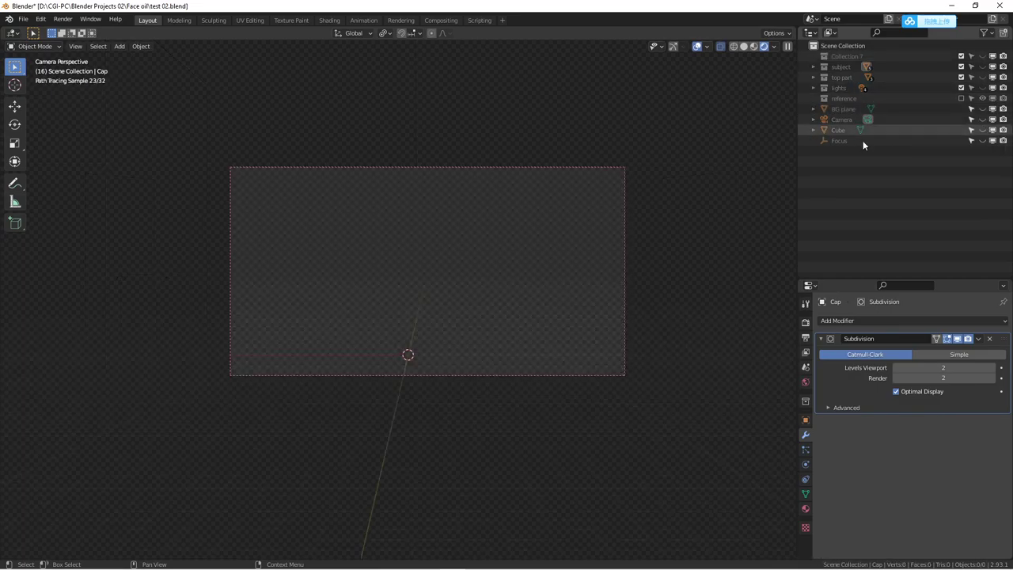
pyautogui.moveTo(480, 255); pyautogui.dragTo(470, 275, button='middle')
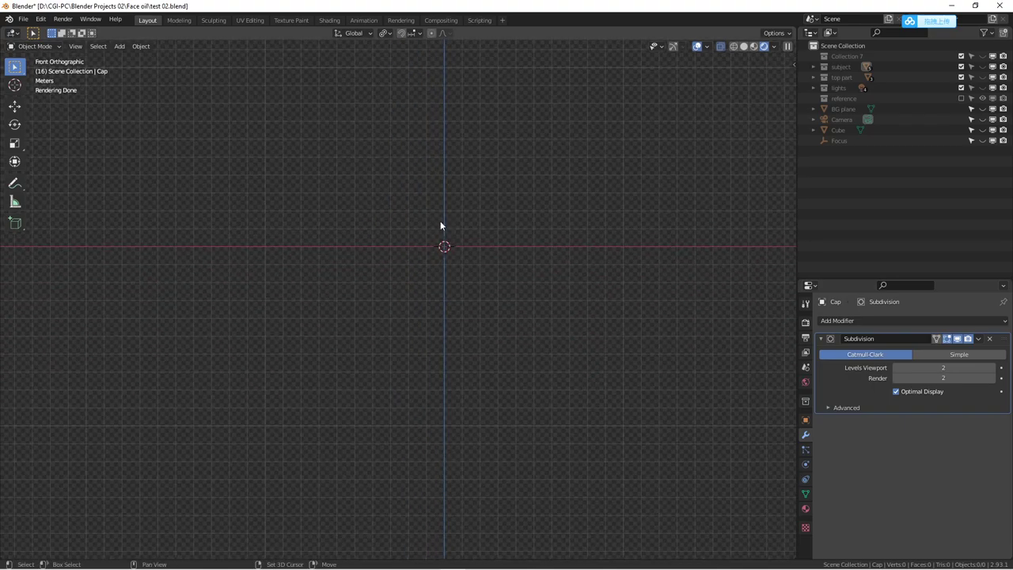
# Add a cylinder mesh with 18 vertices
pyautogui.hotkey('shift', 'a')
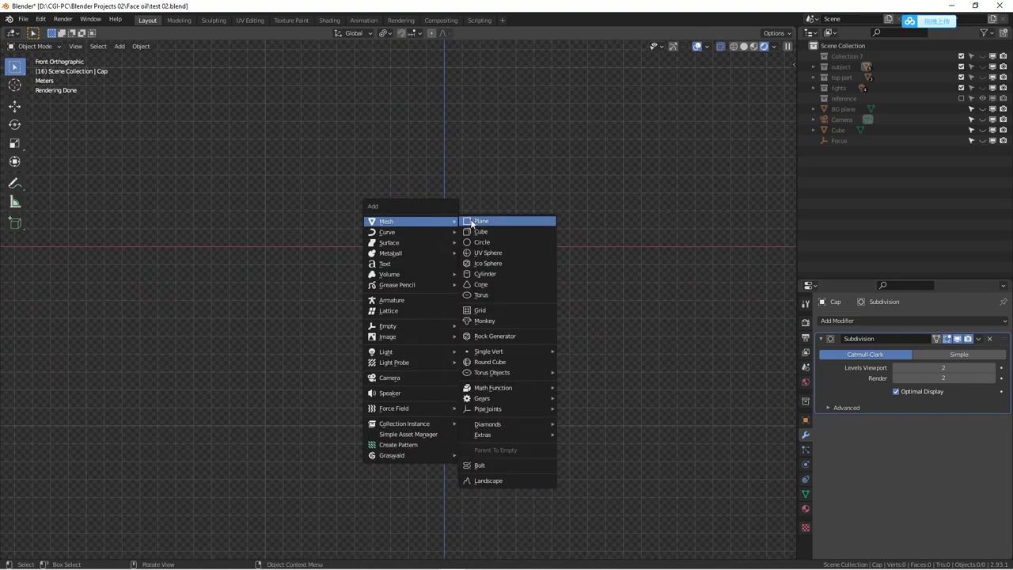
pyautogui.click(485, 274)
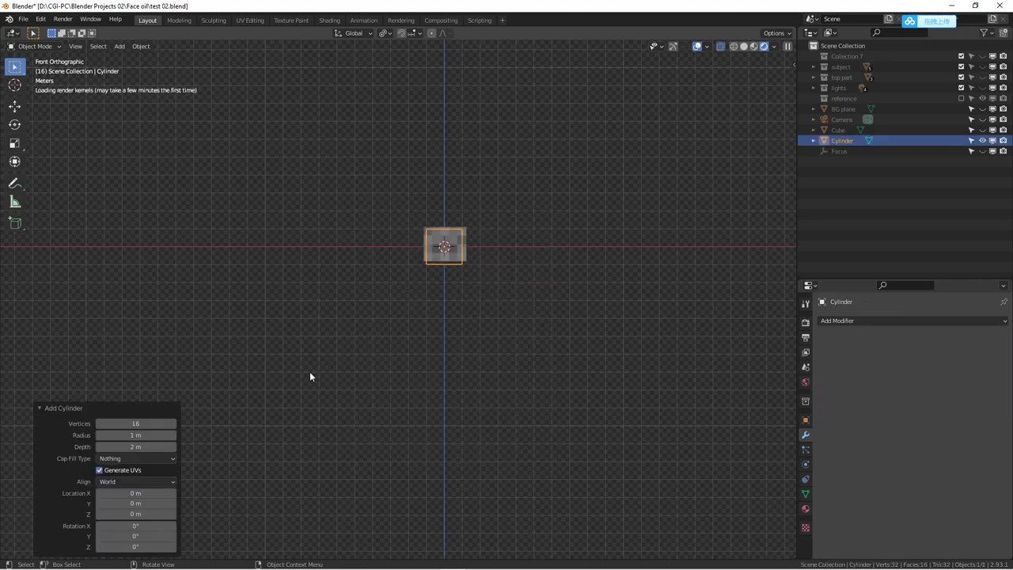
pyautogui.click(145, 425)
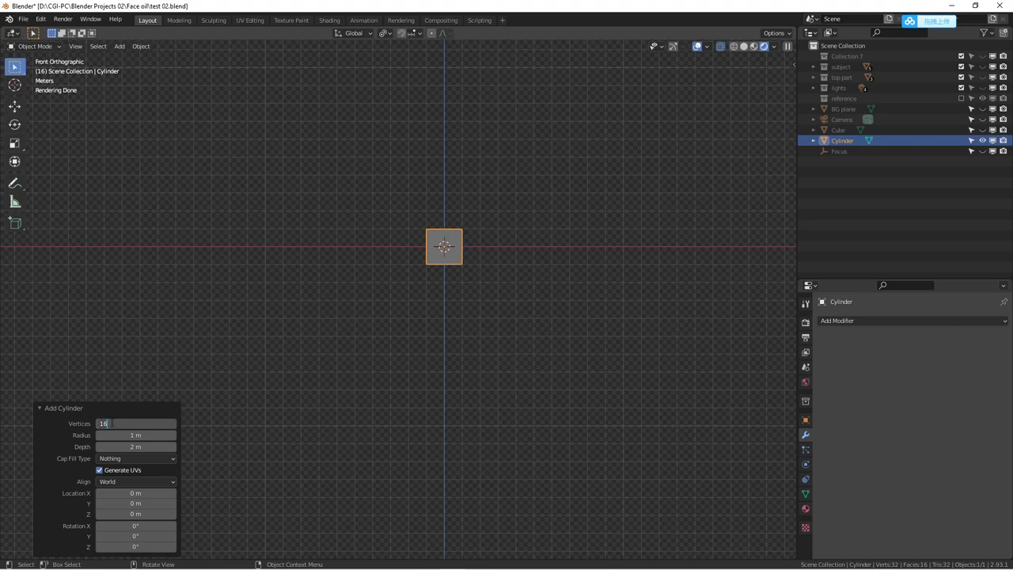
pyautogui.write('18')
pyautogui.press('Return')
# Try N-Gon caps on the cylinder, then set Cap Fill Type to Nothing
pyautogui.click(139, 457)
pyautogui.click(121, 459)
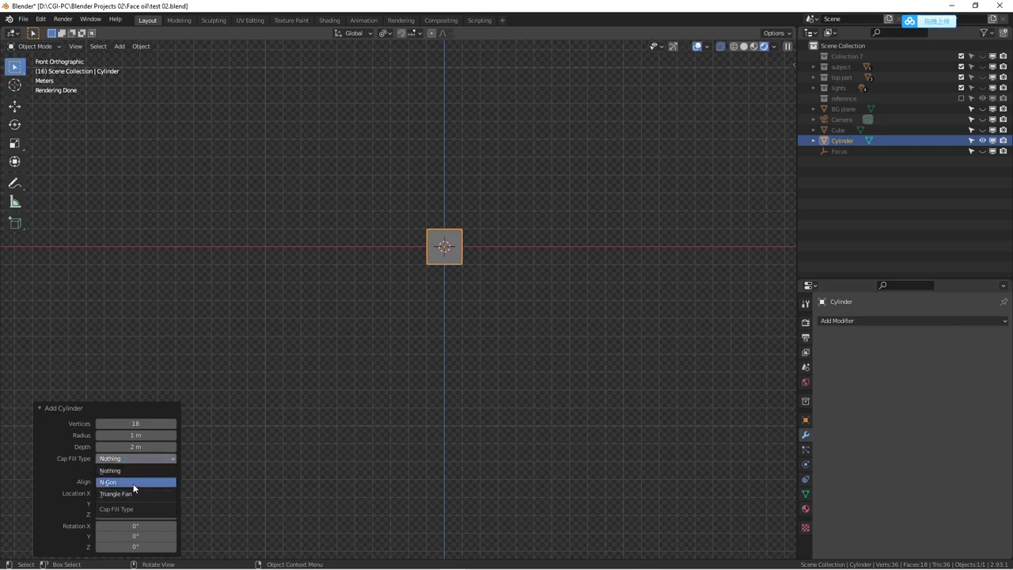
pyautogui.click(134, 488)
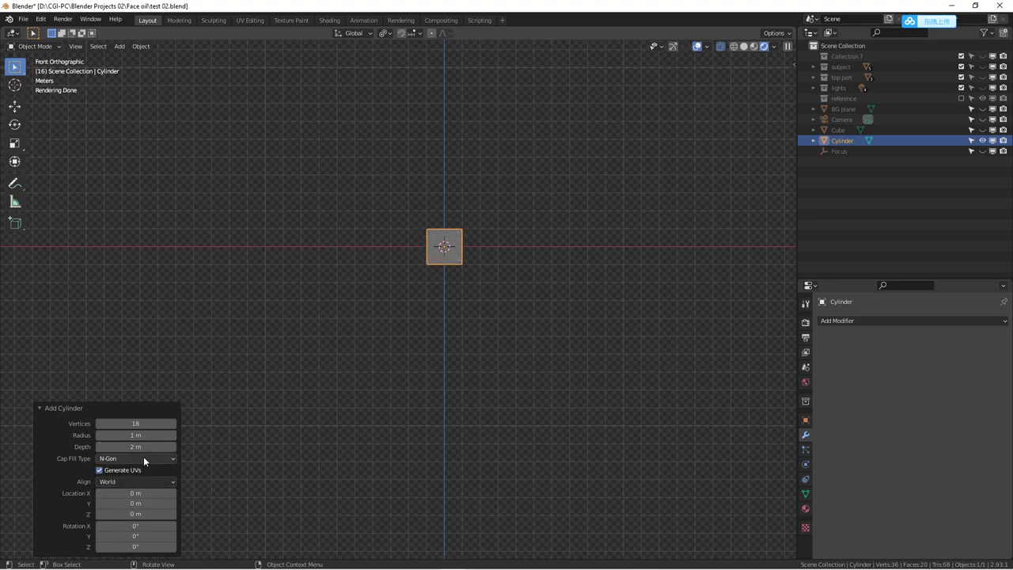
pyautogui.click(143, 459)
pyautogui.click(124, 459)
pyautogui.click(127, 471)
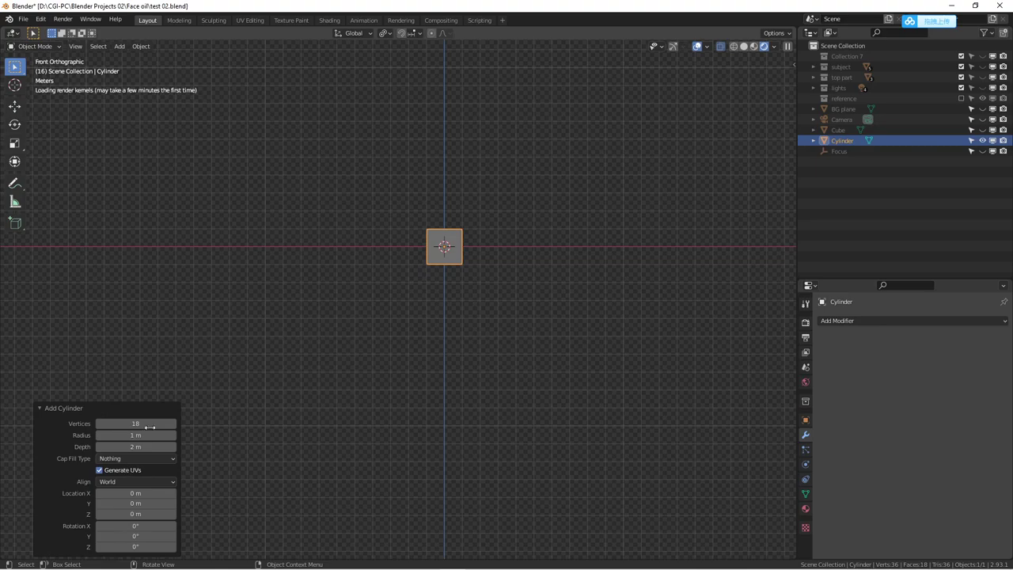
# Switch the viewport to Solid shading and view the cylinder in perspective
pyautogui.moveTo(434, 226); pyautogui.dragTo(452, 236, button='middle')
pyautogui.scroll(6, 451, 236)
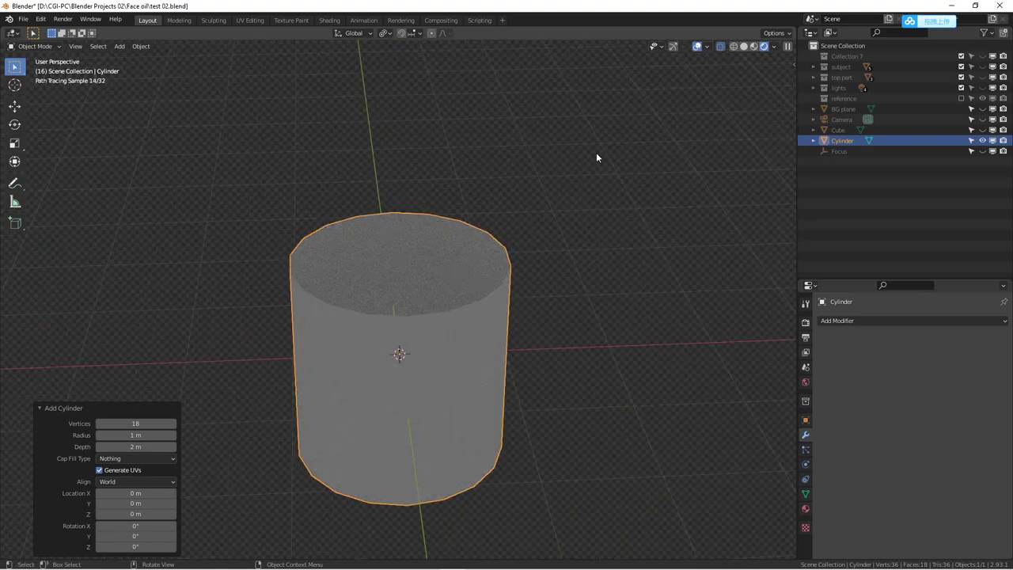
pyautogui.click(744, 45)
pyautogui.moveTo(400, 313); pyautogui.dragTo(448, 227, button='middle')
# In Edit Mode, scale the cylinder along Z to 0.688
pyautogui.press('KP_1')
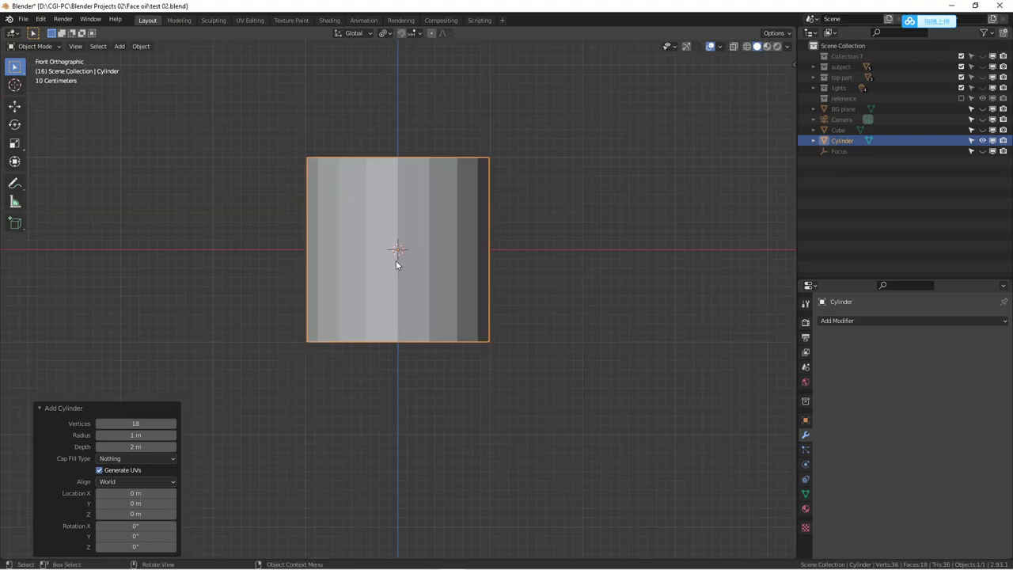
pyautogui.keyDown('shift'); pyautogui.moveTo(432, 271); pyautogui.dragTo(464, 306, button='middle'); pyautogui.keyUp('shift')
pyautogui.press('Tab')
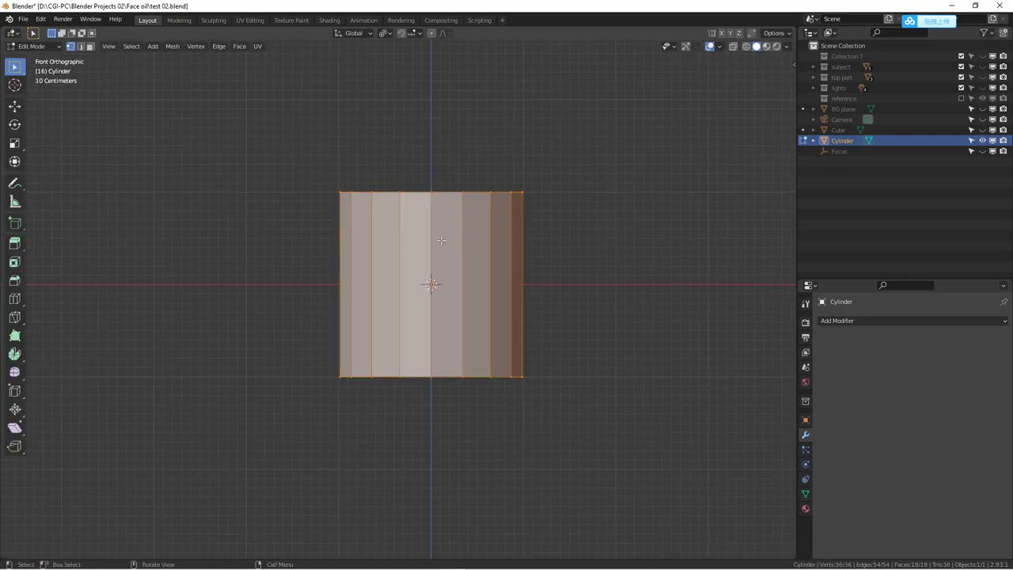
pyautogui.scroll(3, 439, 239)
pyautogui.scroll(-2, 518, 281)
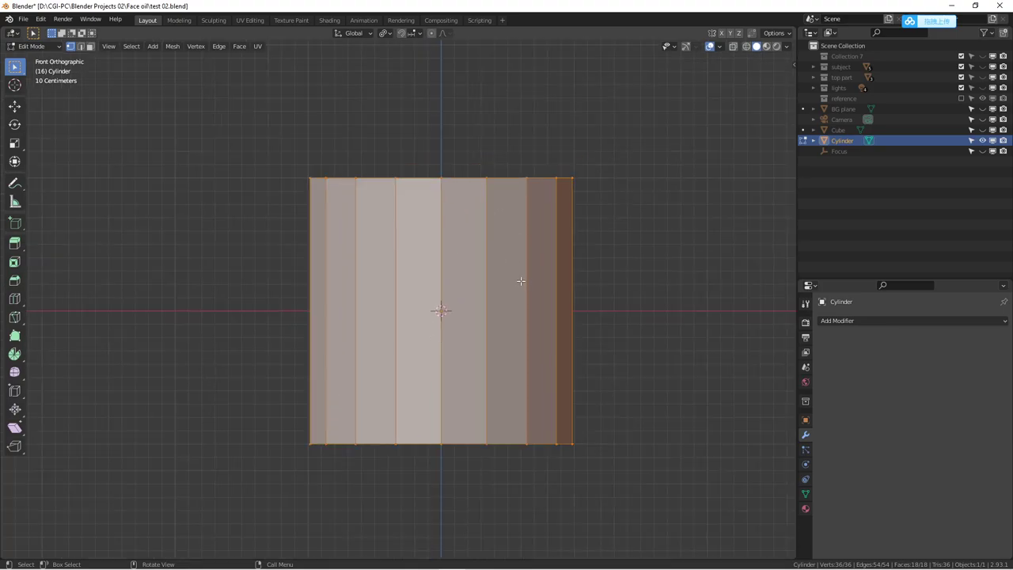
pyautogui.press('s')
pyautogui.press('z')
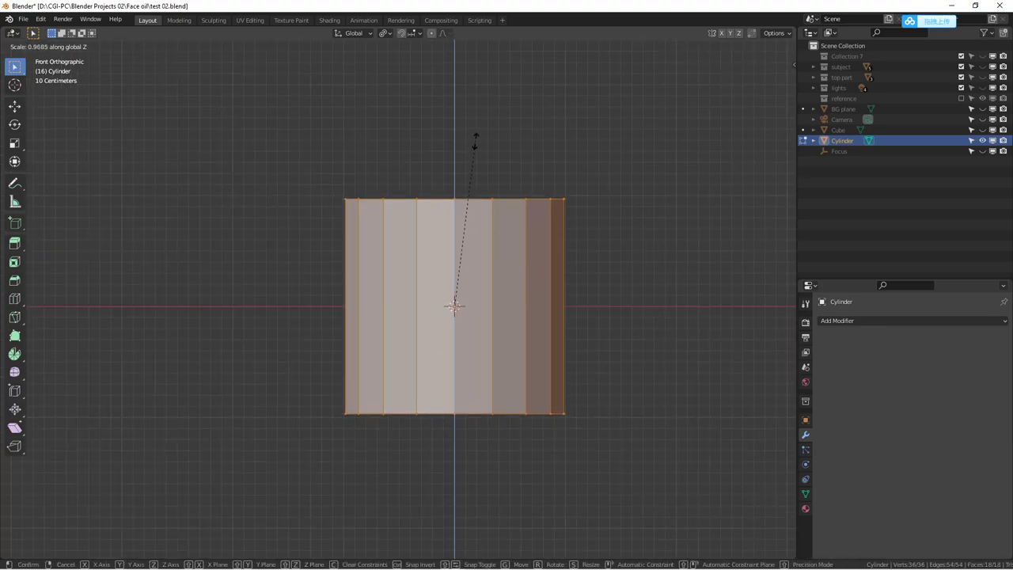
pyautogui.click(463, 188)
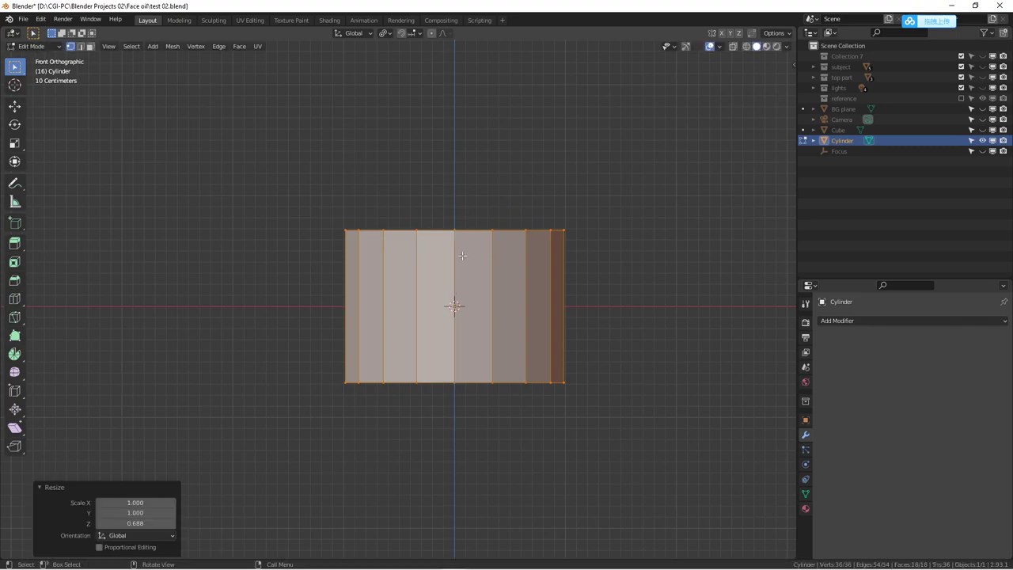
# Inspect the squatter cylinder from several angles and switch to Face select mode
pyautogui.moveTo(472, 277); pyautogui.dragTo(301, 343, button='middle')
pyautogui.press('KP_1')
pyautogui.scroll(2, 473, 277)
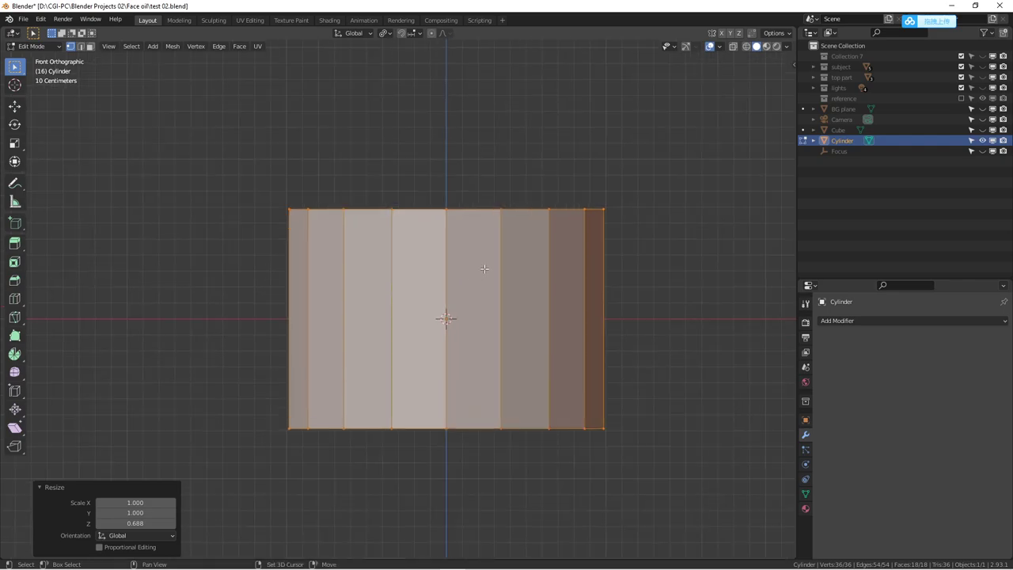
pyautogui.keyDown('shift'); pyautogui.moveTo(474, 277); pyautogui.dragTo(527, 335, button='middle'); pyautogui.keyUp('shift')
pyautogui.scroll(-3, 525, 293)
pyautogui.scroll(2, 501, 296)
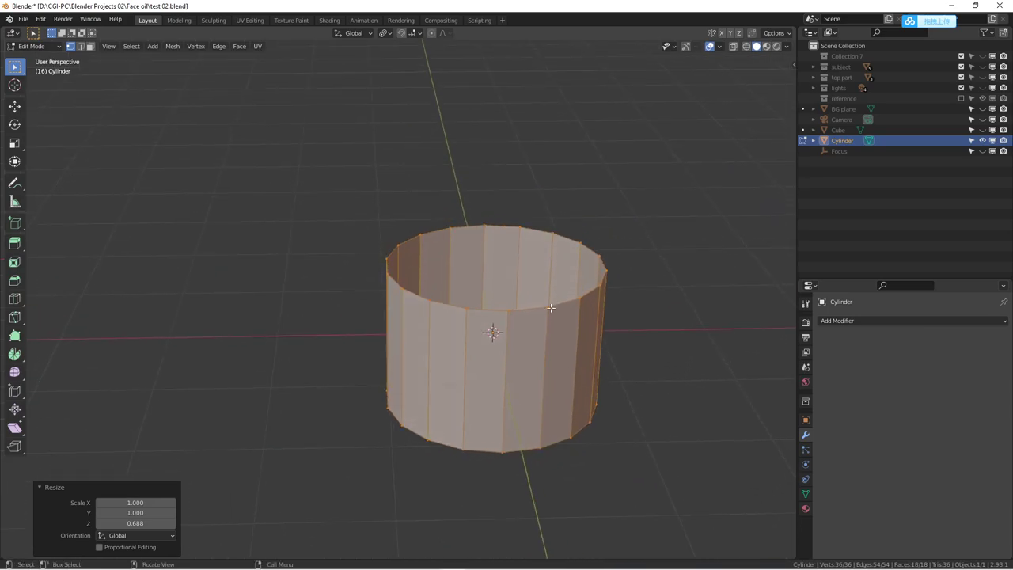
pyautogui.press('KP_1')
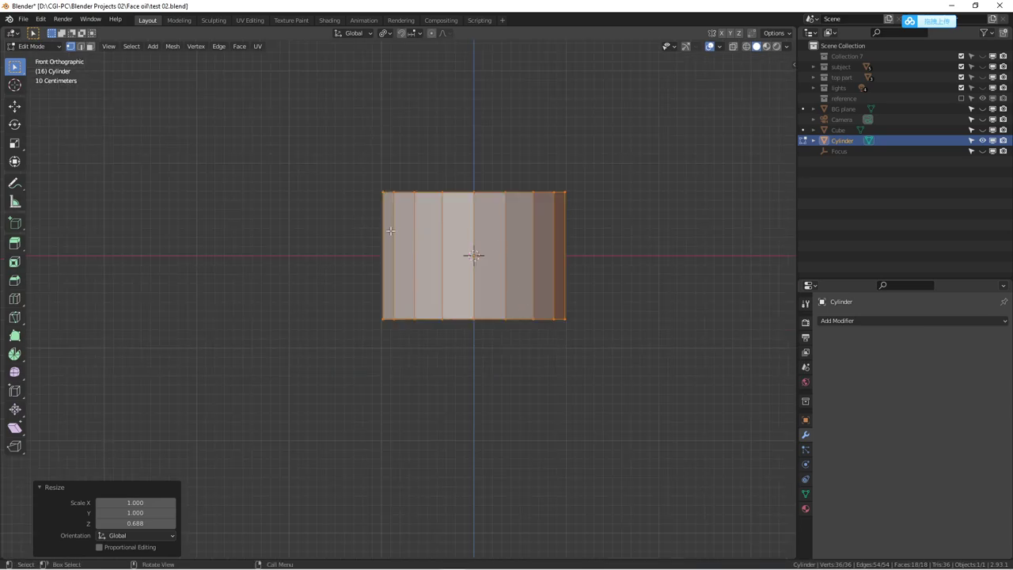
pyautogui.moveTo(380, 239); pyautogui.dragTo(457, 274, button='middle')
pyautogui.press('KP_1')
pyautogui.click(89, 46)
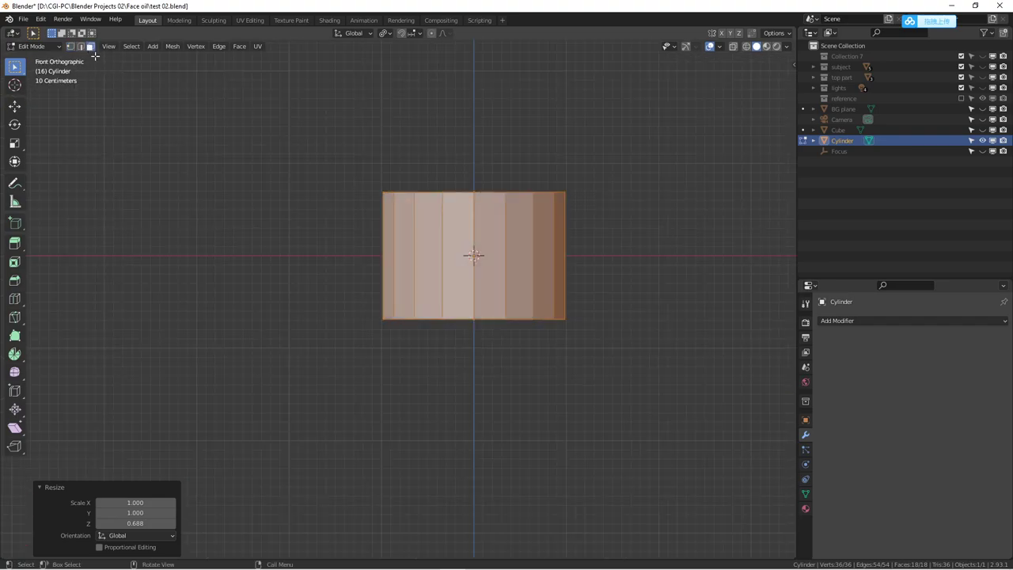
pyautogui.scroll(3, 496, 253)
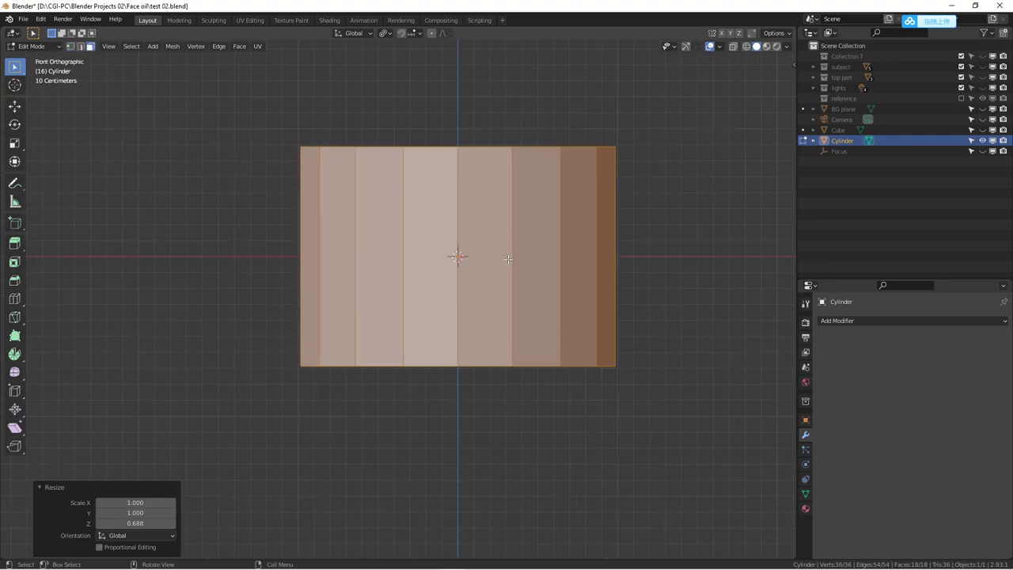
# Inset the side faces individually by 0.06997 m, toggling Individual off and back on
pyautogui.press('i')
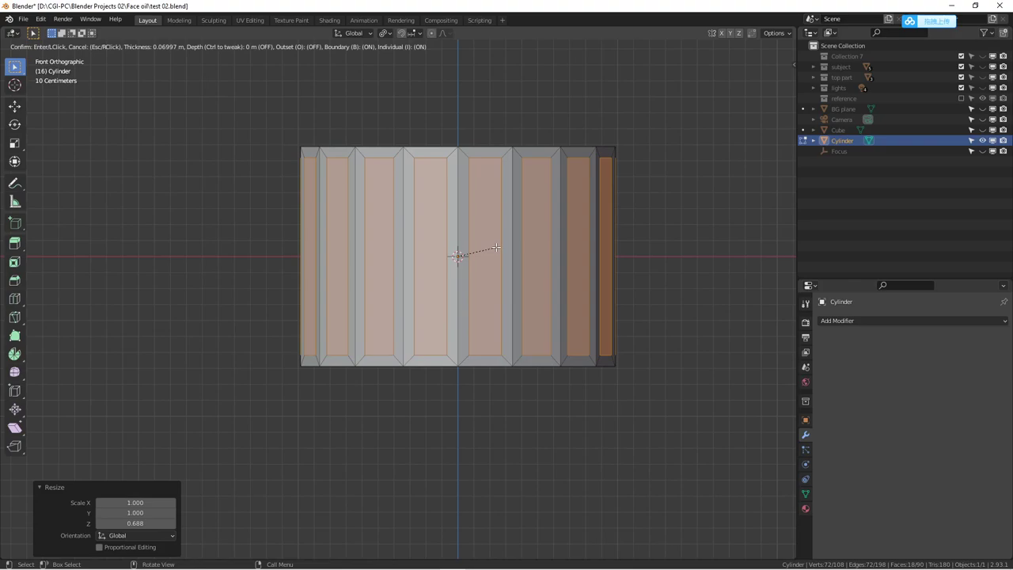
pyautogui.click(495, 248)
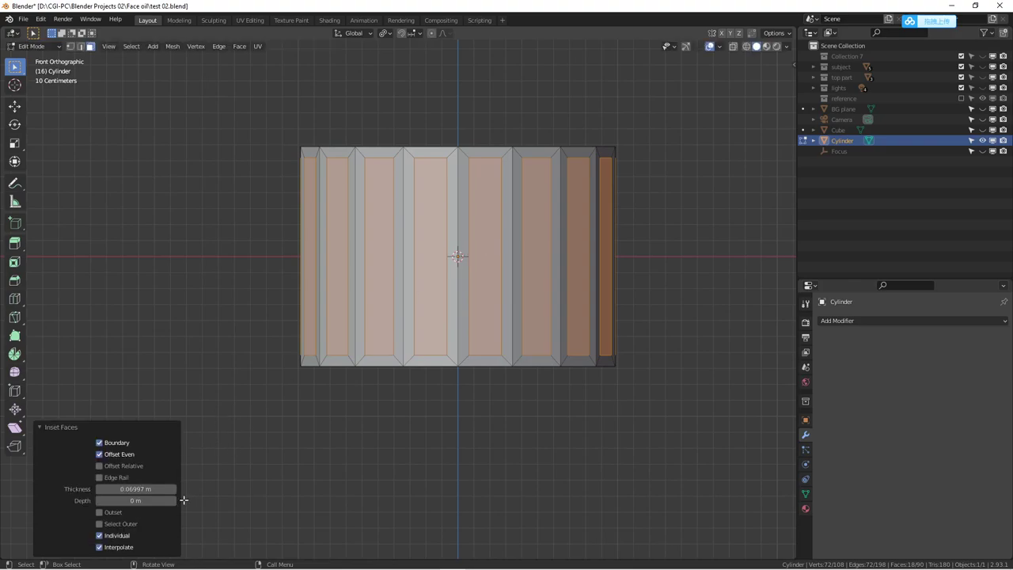
pyautogui.click(99, 536)
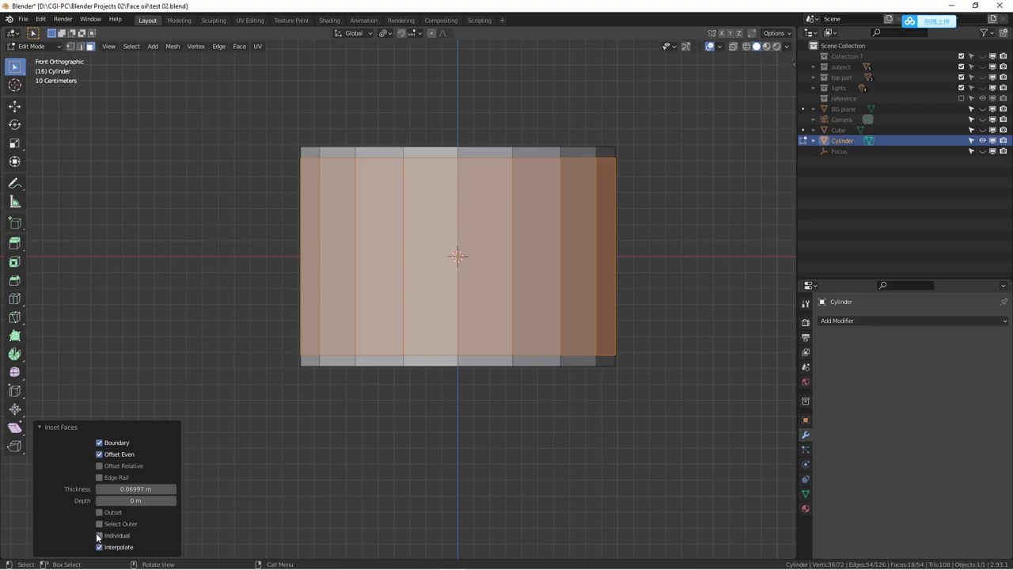
pyautogui.click(99, 536)
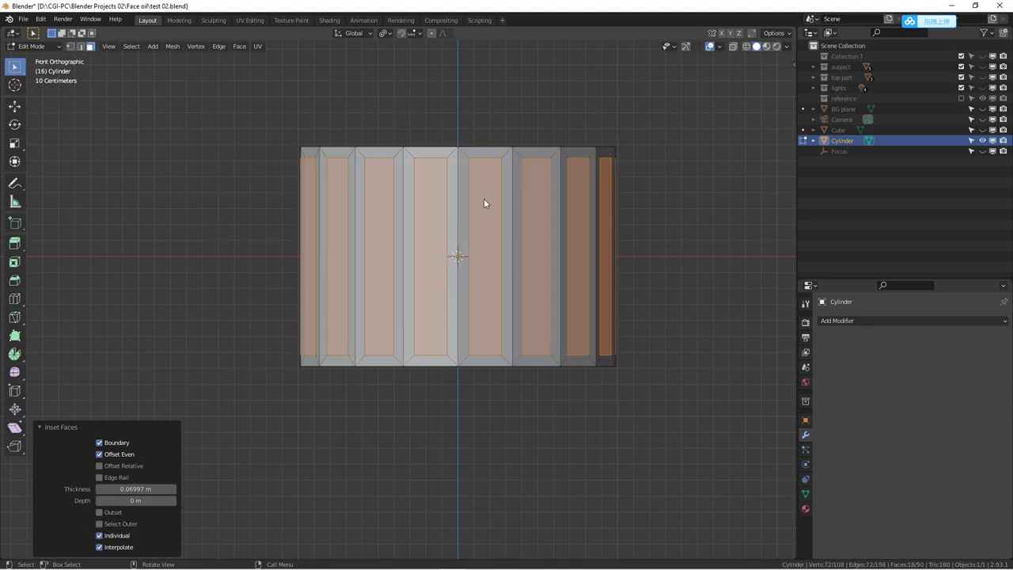
pyautogui.moveTo(481, 215); pyautogui.dragTo(569, 394, button='middle')
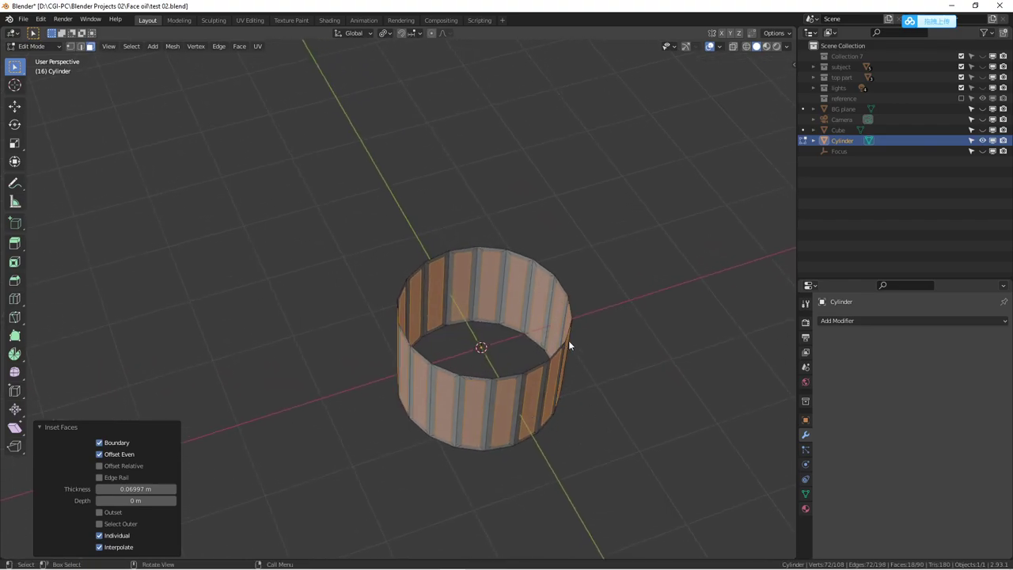
pyautogui.moveTo(569, 280); pyautogui.dragTo(490, 371, button='middle')
pyautogui.scroll(4, 484, 397)
pyautogui.scroll(-3, 498, 398)
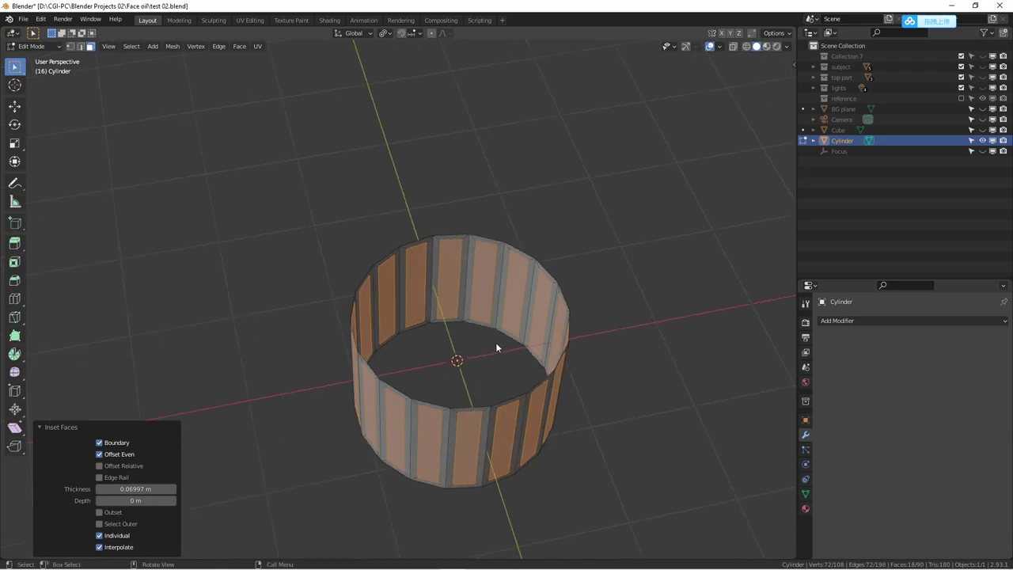
# Try extruding the faces along normals, then cancel and undo the unwanted extrusion
pyautogui.press('e')
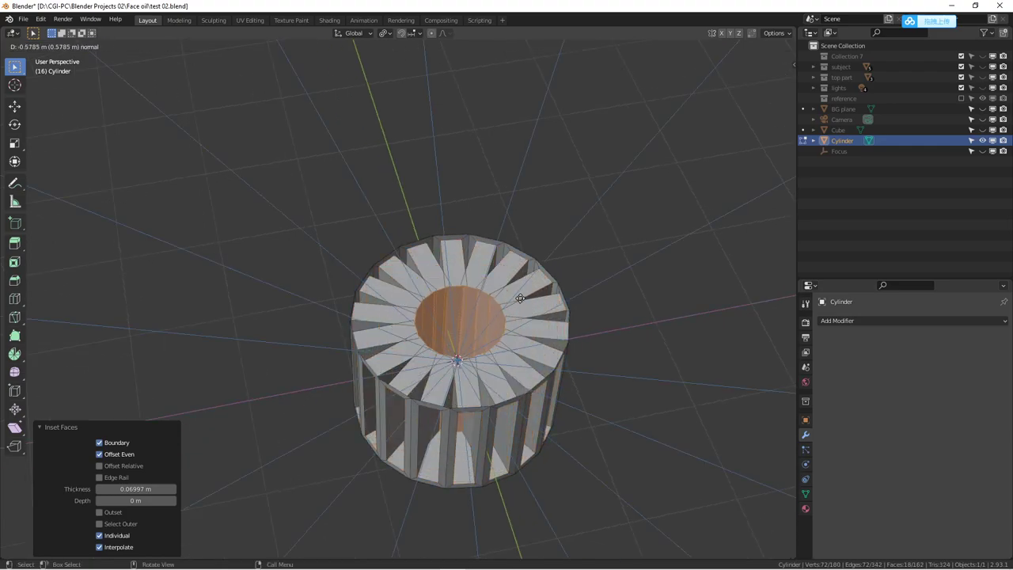
pyautogui.press('Escape')
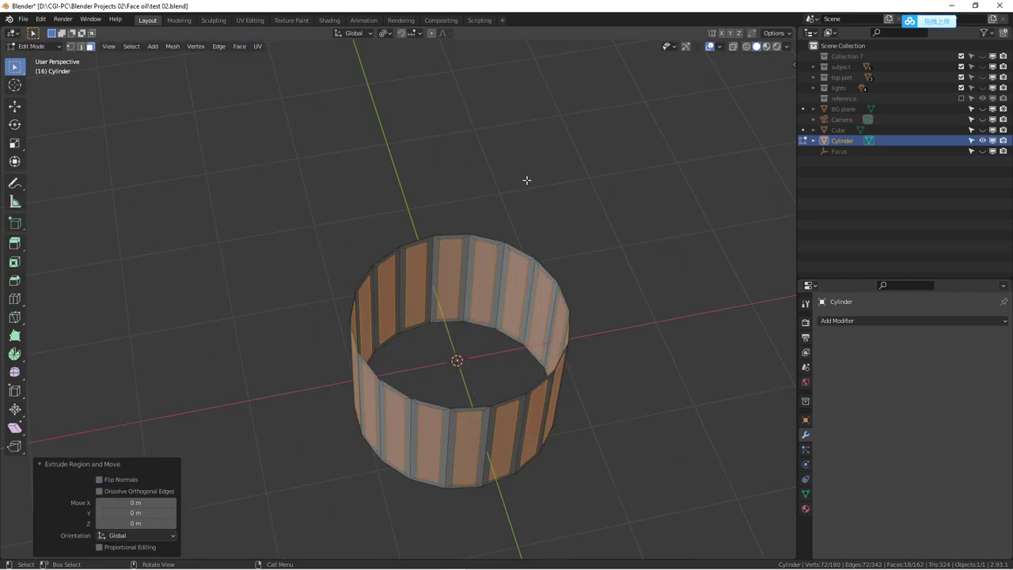
pyautogui.hotkey('ctrl', 'f')
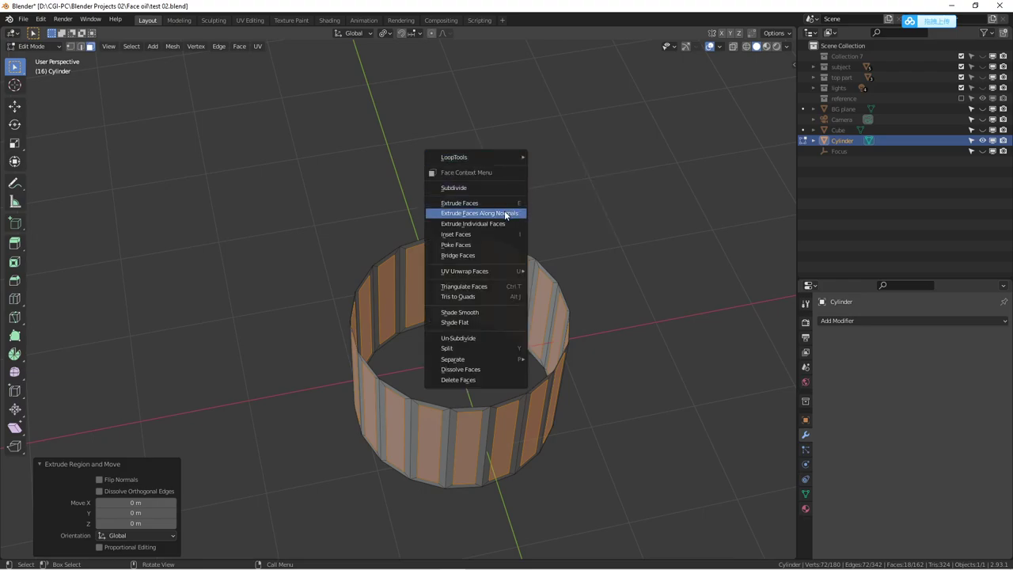
pyautogui.click(503, 215)
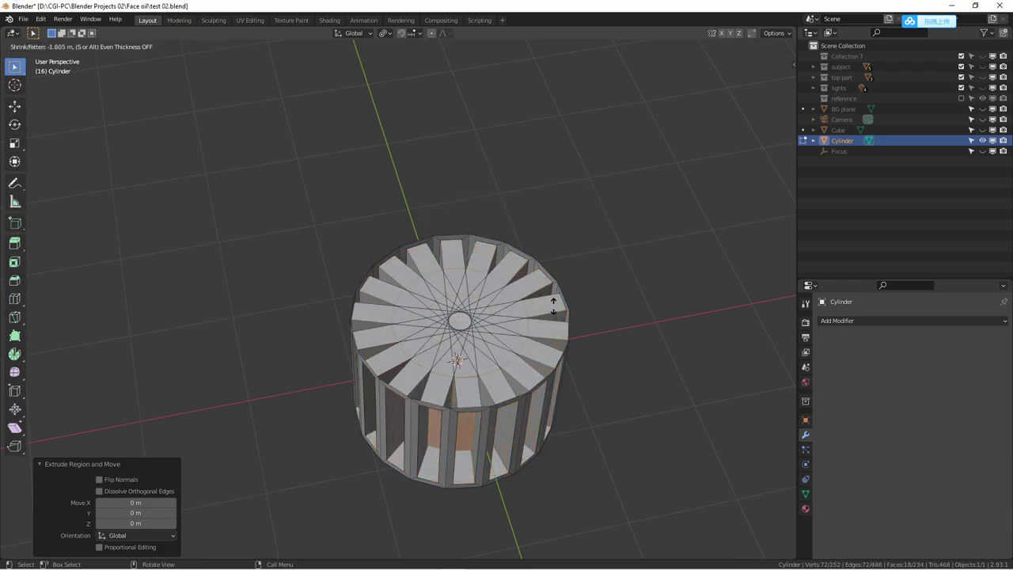
pyautogui.rightClick(554, 269)
pyautogui.hotkey('ctrl', 'z')
pyautogui.hotkey('ctrl', 'z')
pyautogui.hotkey('ctrl', 'z')
# Extrude the inset panels along normals by 0.0201 m, then again to 0.0803 m ribs
pyautogui.click(240, 46)
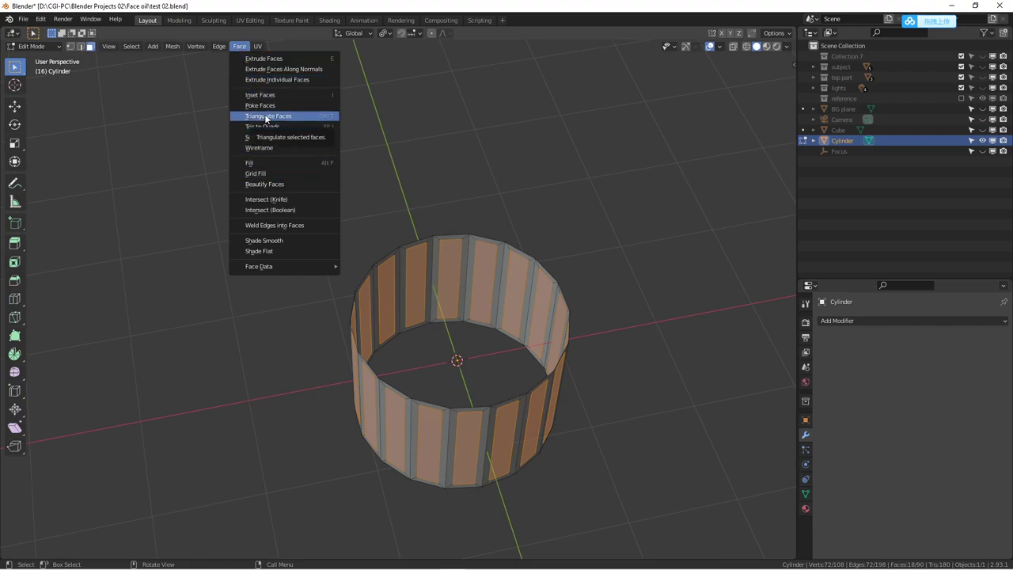
pyautogui.rightClick(483, 207)
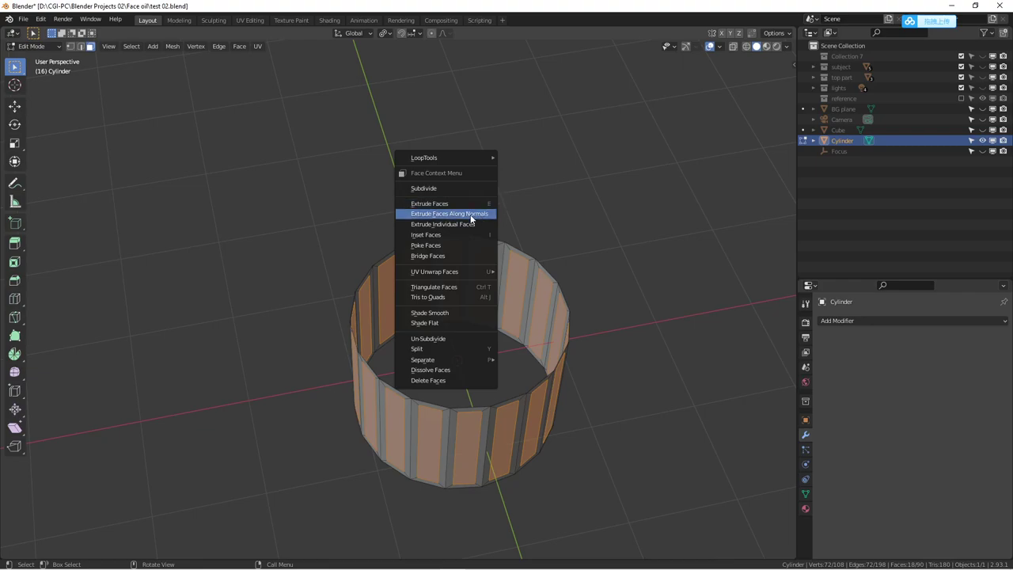
pyautogui.click(471, 213)
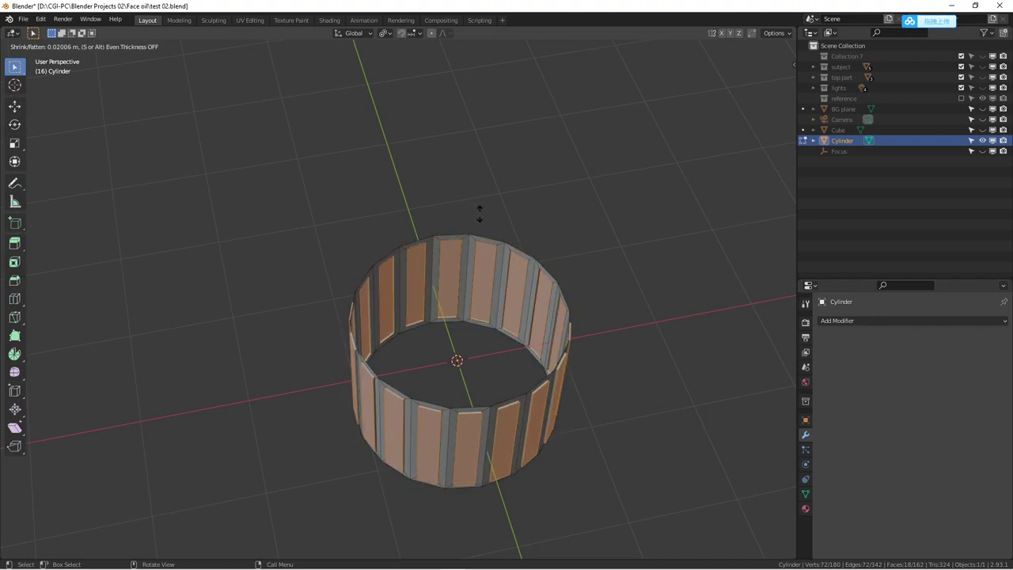
pyautogui.click(480, 214)
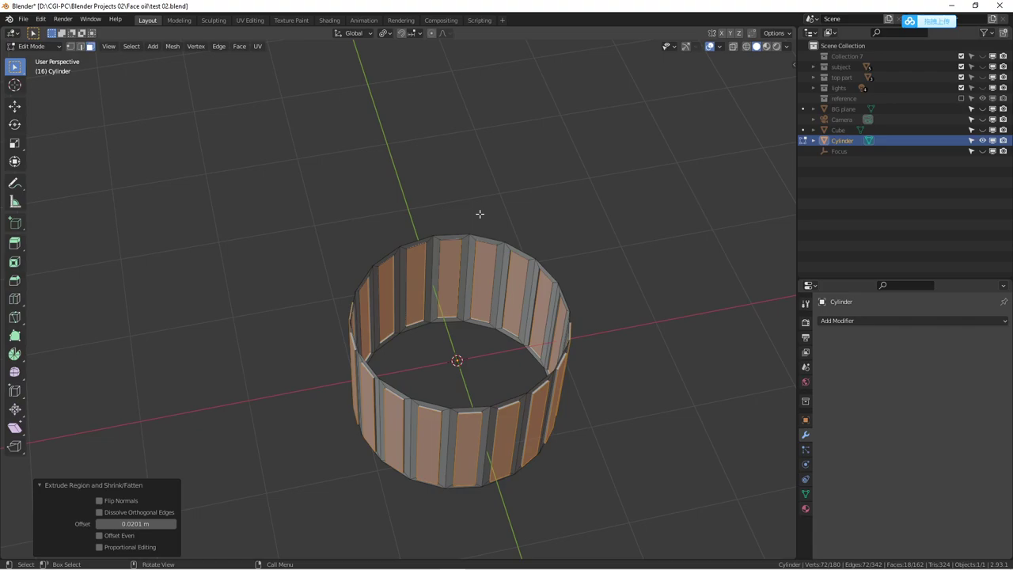
pyautogui.hotkey('alt', 'e')
pyautogui.click(480, 214)
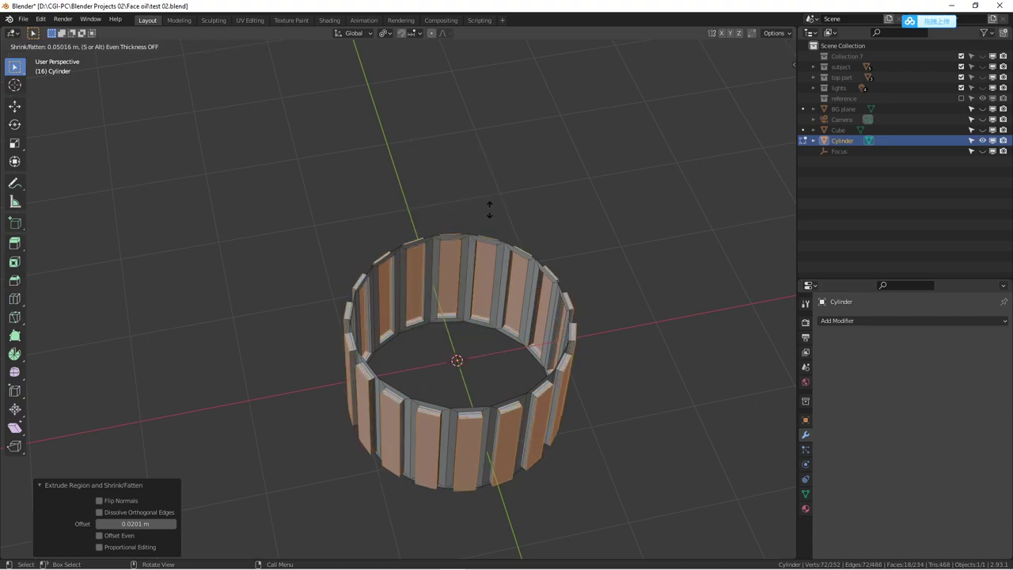
pyautogui.click(491, 207)
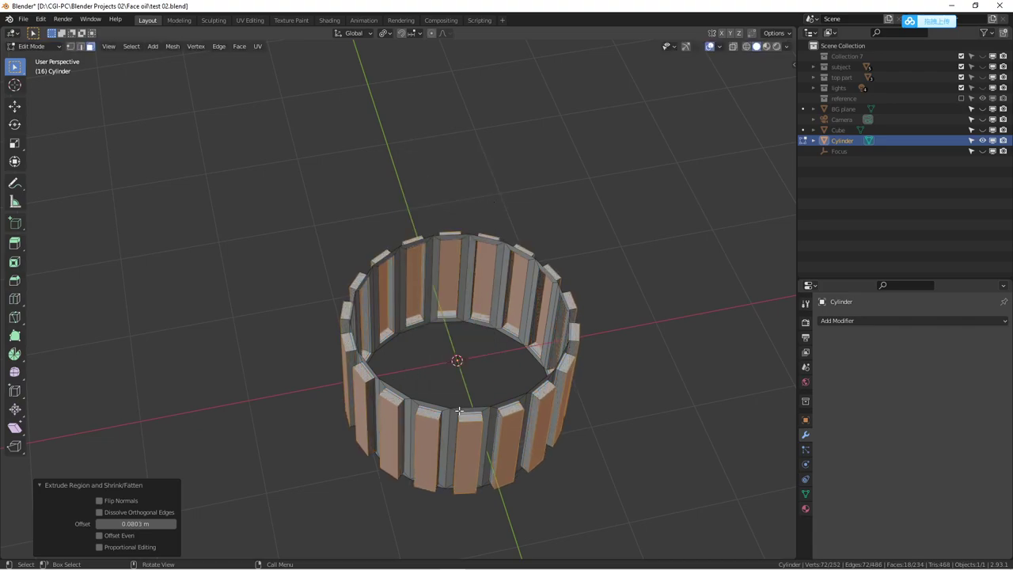
# Back in Object Mode, add a level-2 Subdivision Surface modifier with Ctrl+2
pyautogui.moveTo(483, 376)
pyautogui.mouseDown(button='middle')
pyautogui.moveTo(425, 333)
pyautogui.moveTo(493, 372)
pyautogui.mouseUp(button='middle')
pyautogui.press('Tab')
pyautogui.moveTo(515, 331); pyautogui.dragTo(435, 244, button='middle')
pyautogui.scroll(4, 420, 209)
pyautogui.moveTo(420, 209); pyautogui.dragTo(481, 333, button='middle')
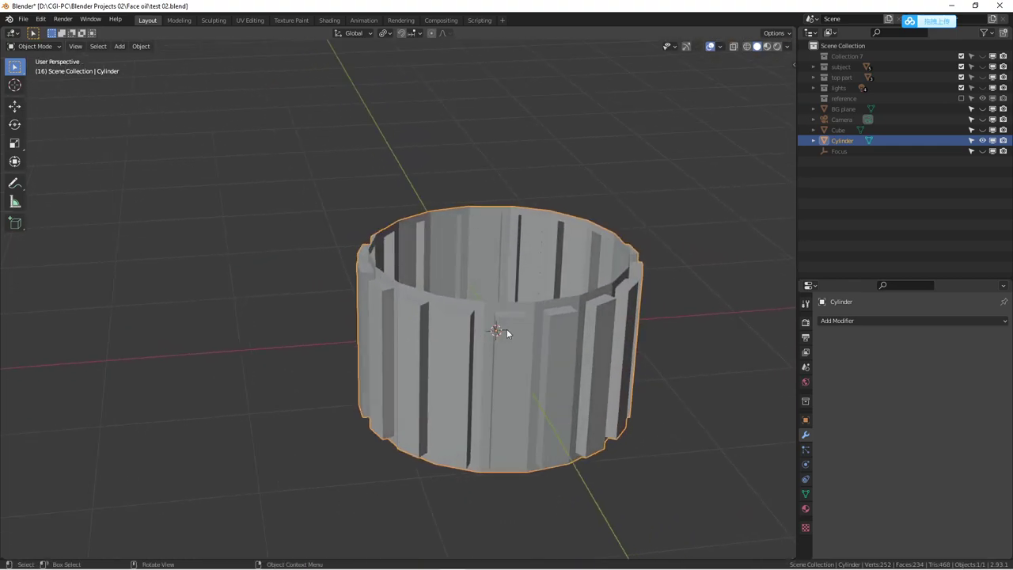
pyautogui.scroll(4, 507, 332)
pyautogui.scroll(-2, 541, 331)
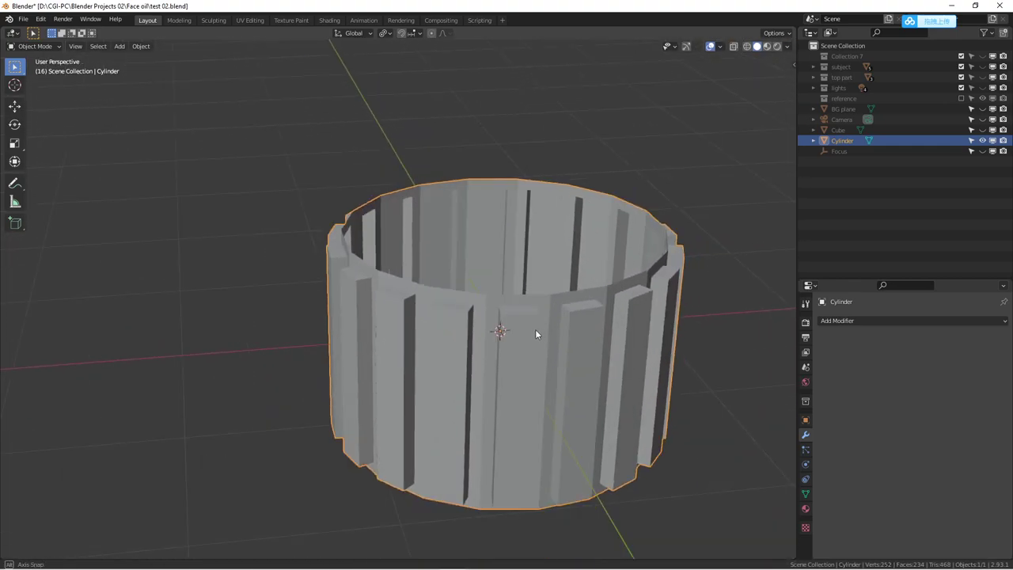
pyautogui.moveTo(534, 330); pyautogui.dragTo(528, 336, button='middle')
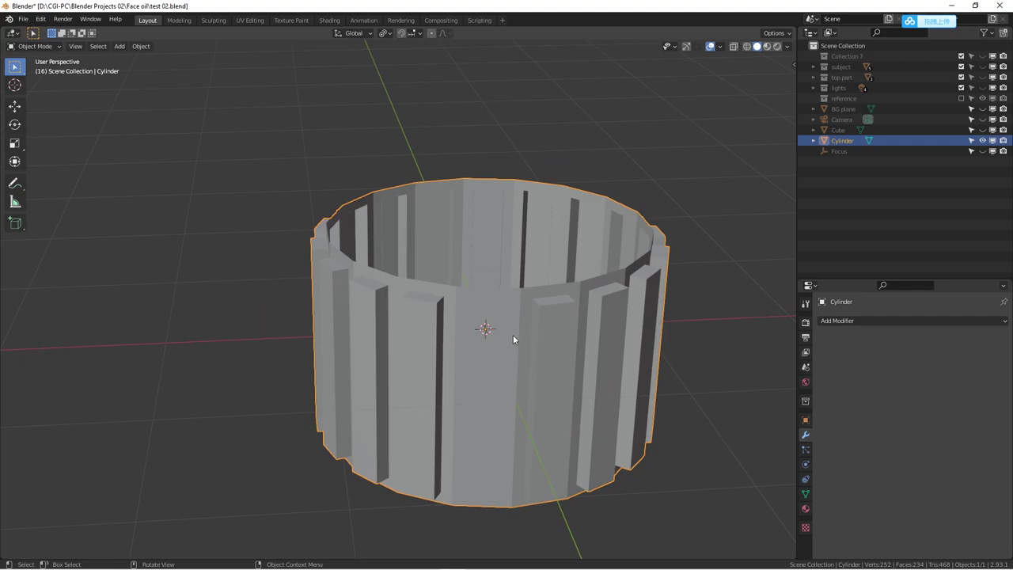
pyautogui.hotkey('ctrl', '2')
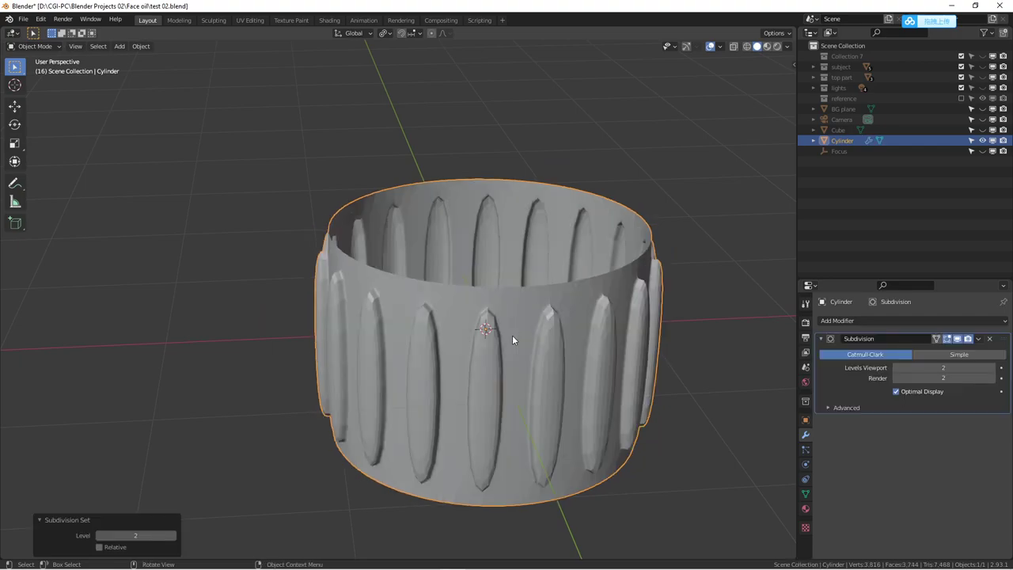
pyautogui.moveTo(512, 339); pyautogui.dragTo(483, 315, button='middle')
pyautogui.press('KP_1')
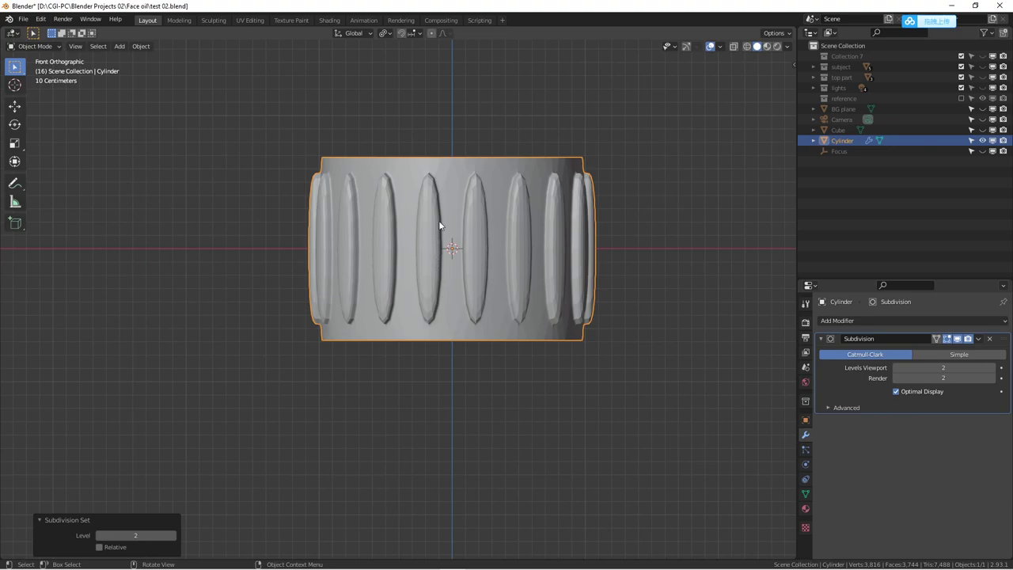
pyautogui.scroll(2, 439, 220)
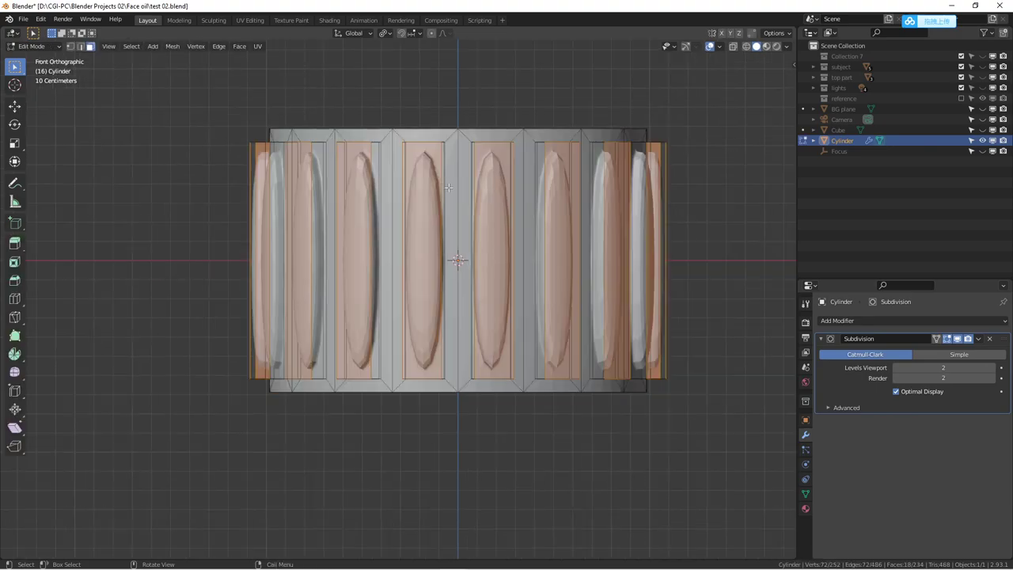
# Add a centred horizontal edge loop and bevel it into a wide band
pyautogui.press('ctrl')
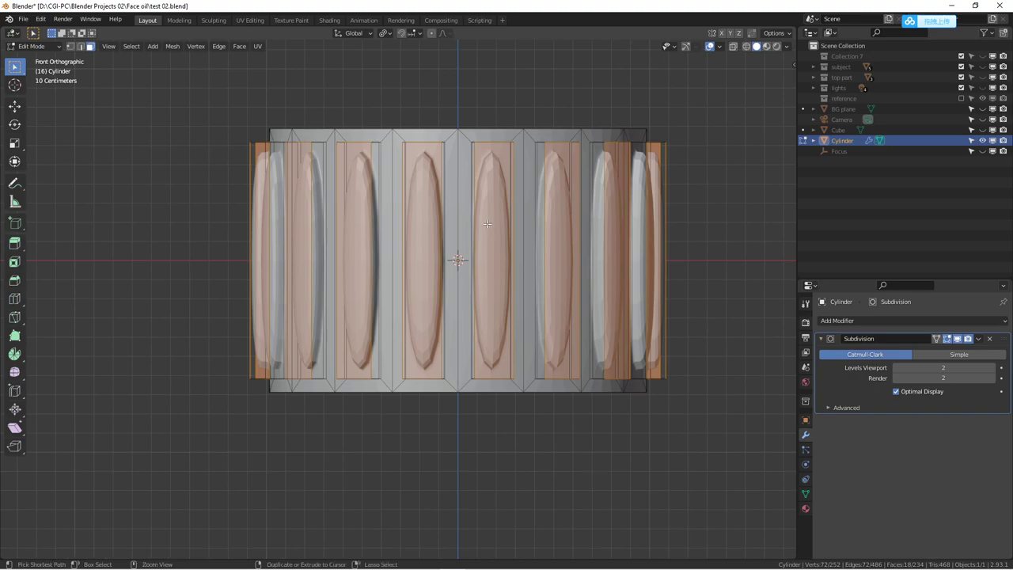
pyautogui.hotkey('ctrl', 'r')
pyautogui.click(488, 223)
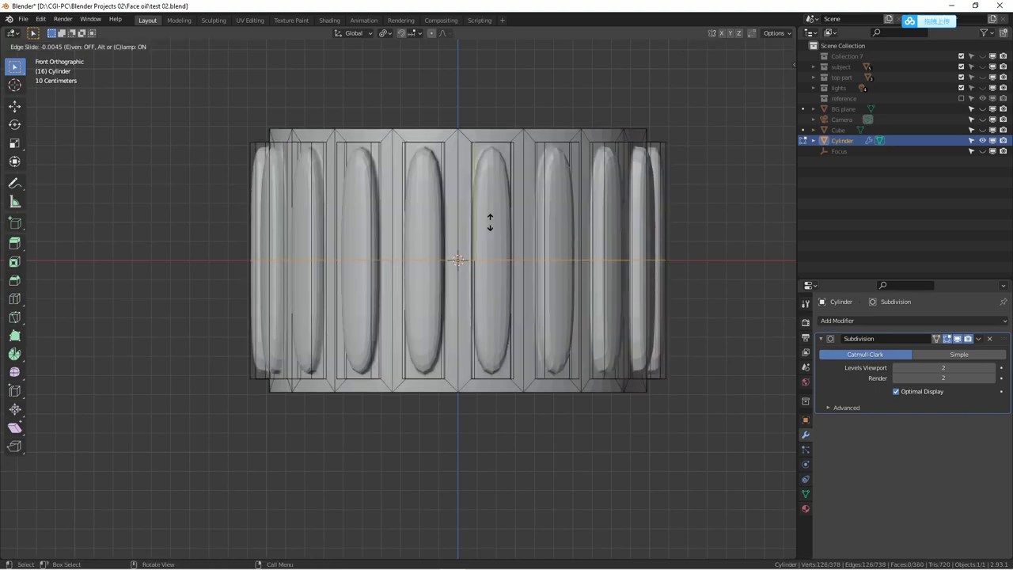
pyautogui.rightClick(490, 222)
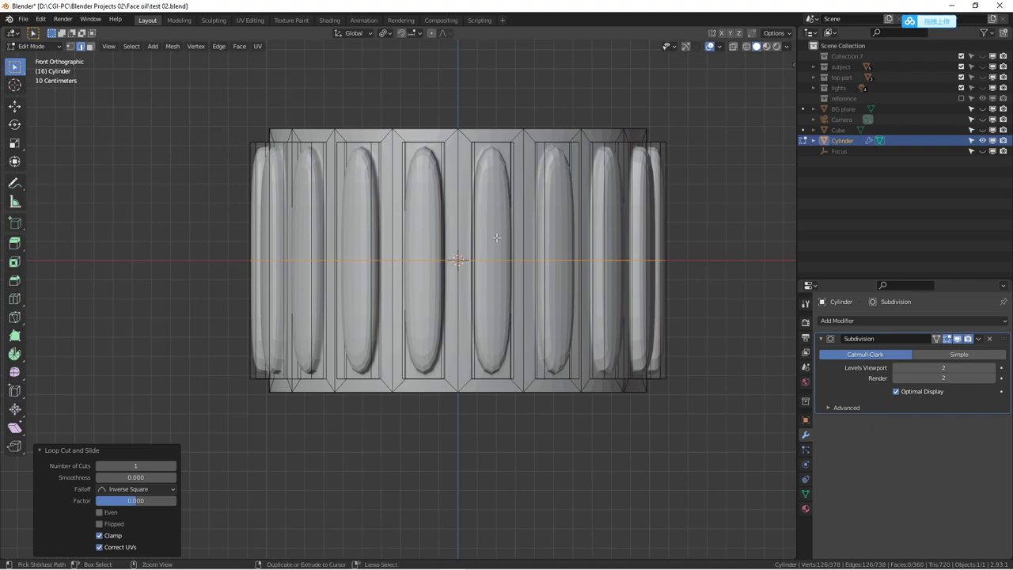
pyautogui.hotkey('ctrl', 'b')
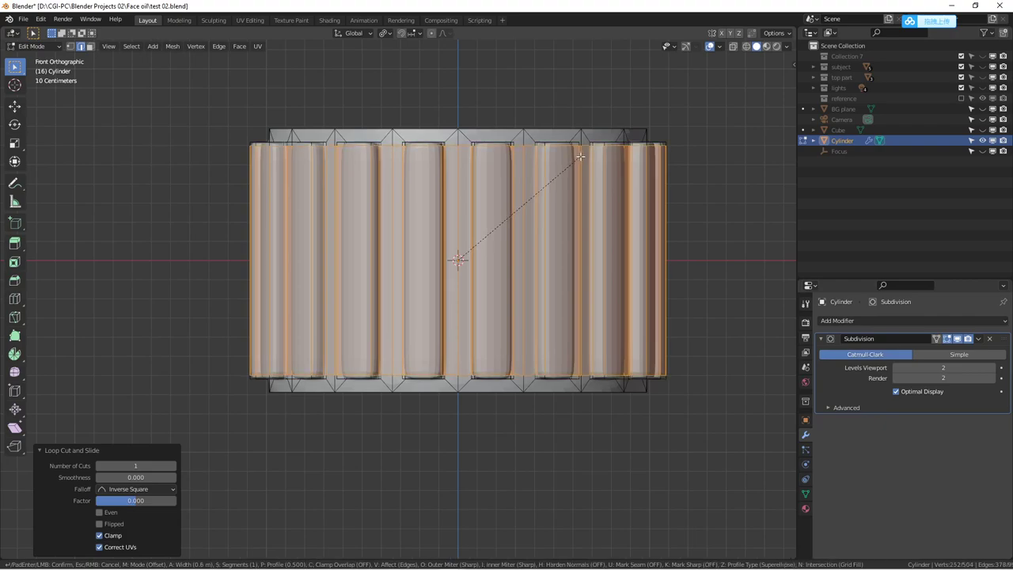
pyautogui.click(580, 157)
pyautogui.scroll(-3, 526, 195)
# Return to Object Mode and inspect the beveled cylinder from above and the side
pyautogui.press('Tab')
pyautogui.moveTo(527, 200); pyautogui.dragTo(525, 255, button='middle')
pyautogui.scroll(4, 549, 385)
pyautogui.scroll(-2, 544, 347)
pyautogui.moveTo(544, 342); pyautogui.dragTo(525, 298, button='middle')
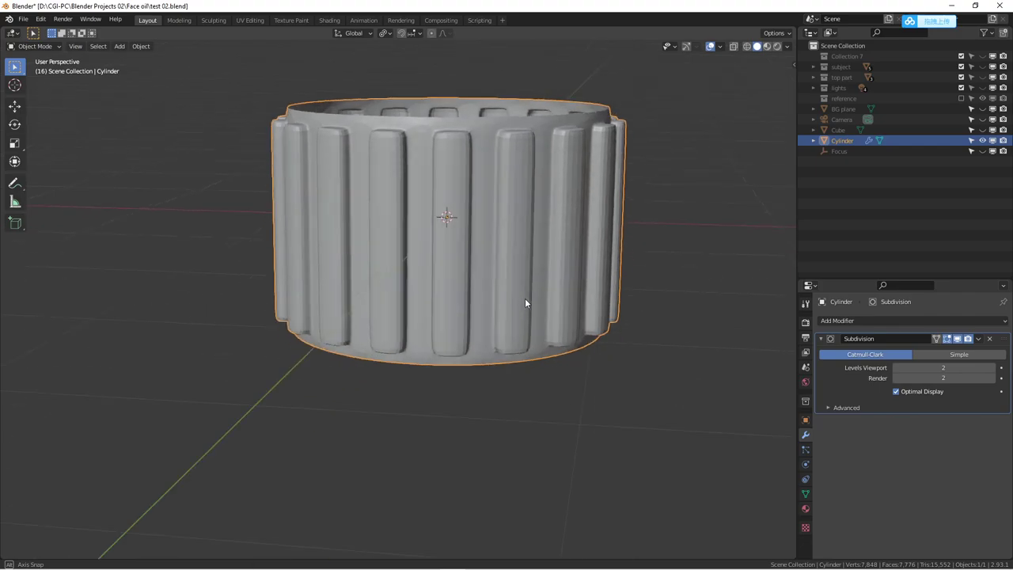
pyautogui.scroll(2, 485, 262)
pyautogui.scroll(-2, 484, 262)
pyautogui.press('KP_1')
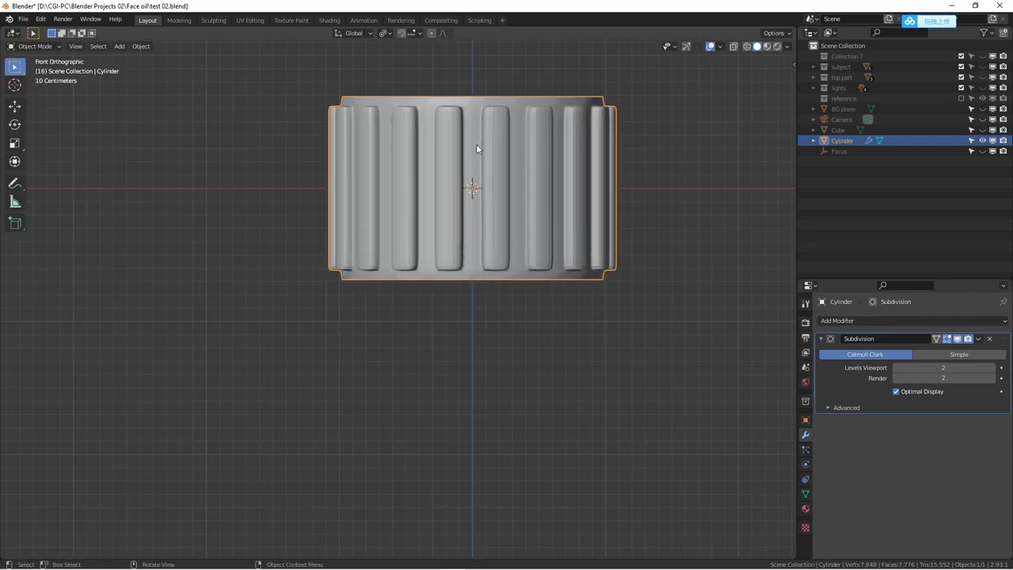
# Shade the ribbed cylinder smooth and check it from the front view
pyautogui.rightClick(477, 144)
pyautogui.click(476, 143)
pyautogui.scroll(4, 484, 150)
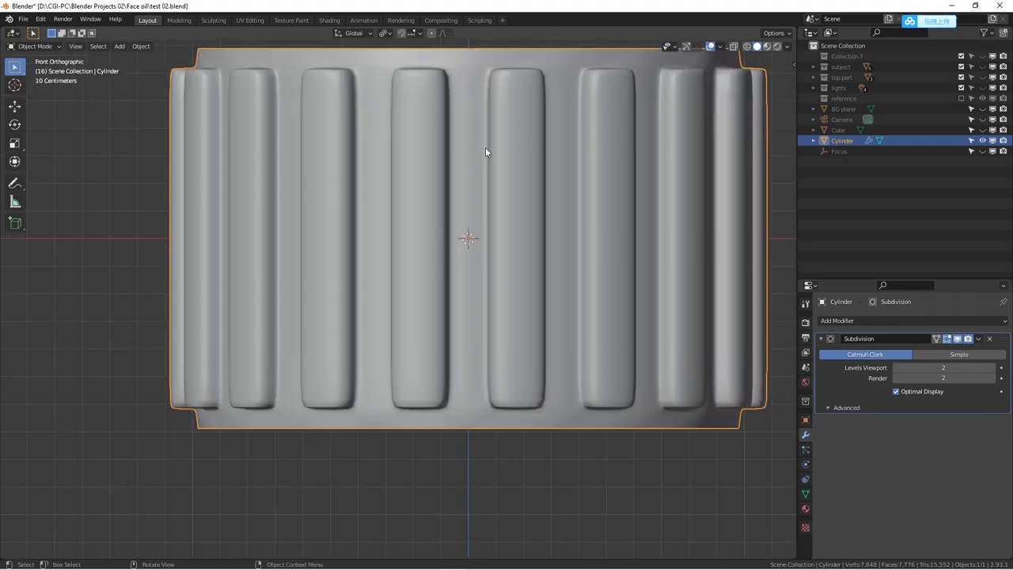
pyautogui.scroll(-3, 491, 155)
pyautogui.moveTo(512, 183); pyautogui.dragTo(534, 224, button='middle')
pyautogui.press('KP_1')
pyautogui.scroll(-2, 515, 221)
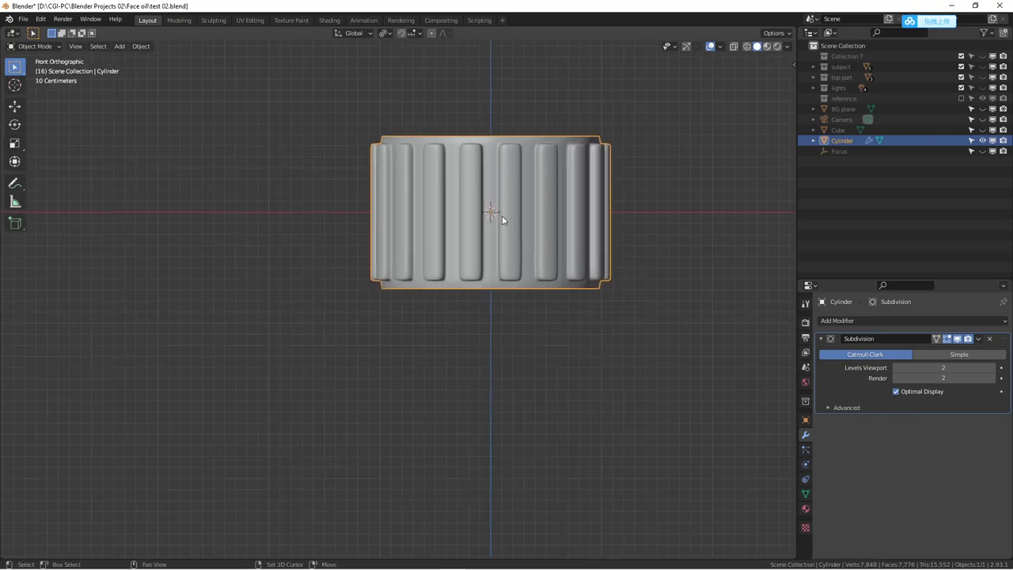
# Select the cylinder's top edge loop and extrude it straight up along Z
pyautogui.keyDown('shift'); pyautogui.scroll(3, 501, 219); pyautogui.keyUp('shift')
pyautogui.press('Tab')
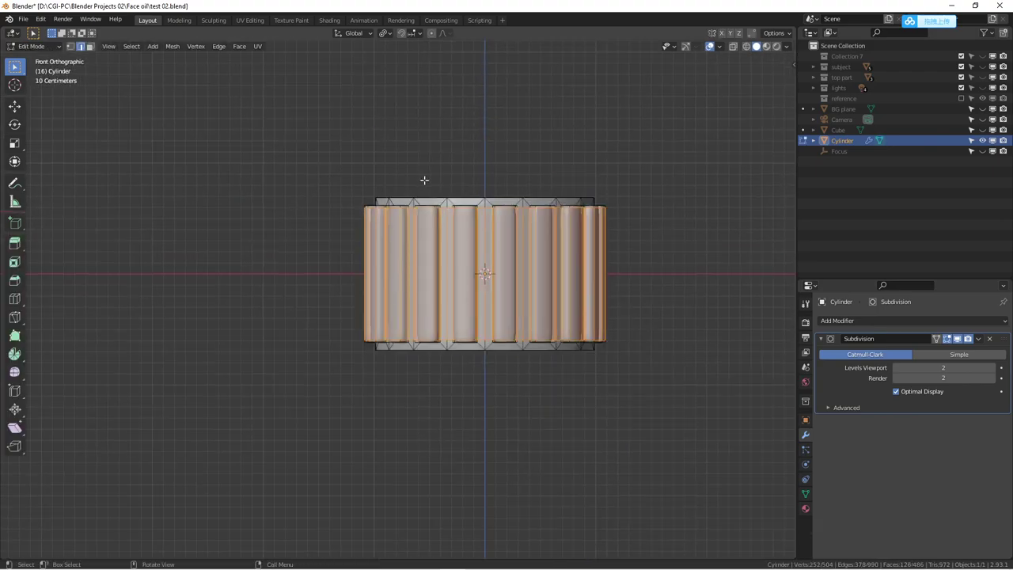
pyautogui.click(366, 187)
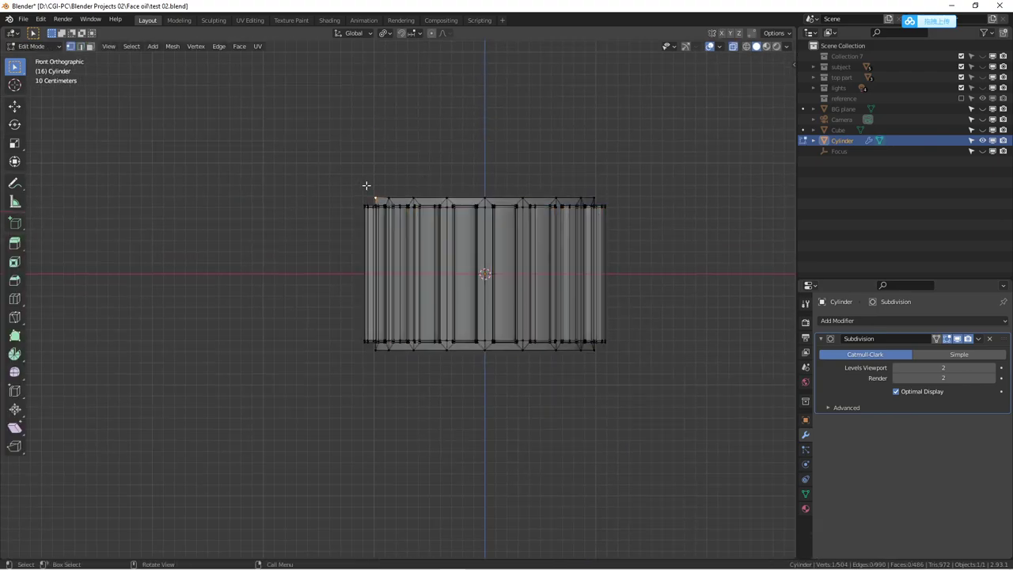
pyautogui.moveTo(367, 187); pyautogui.dragTo(635, 204)
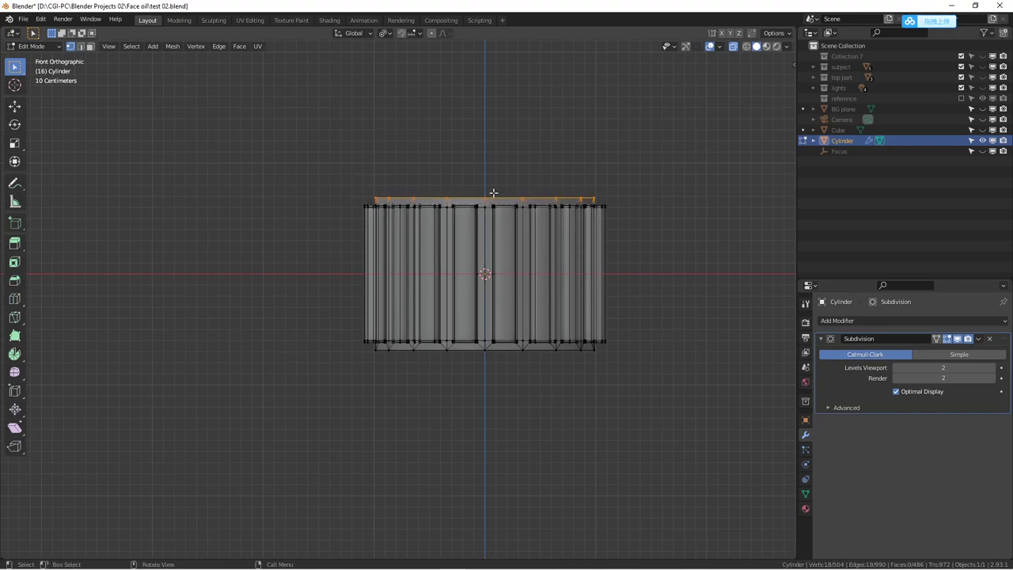
pyautogui.press('e')
pyautogui.press('z')
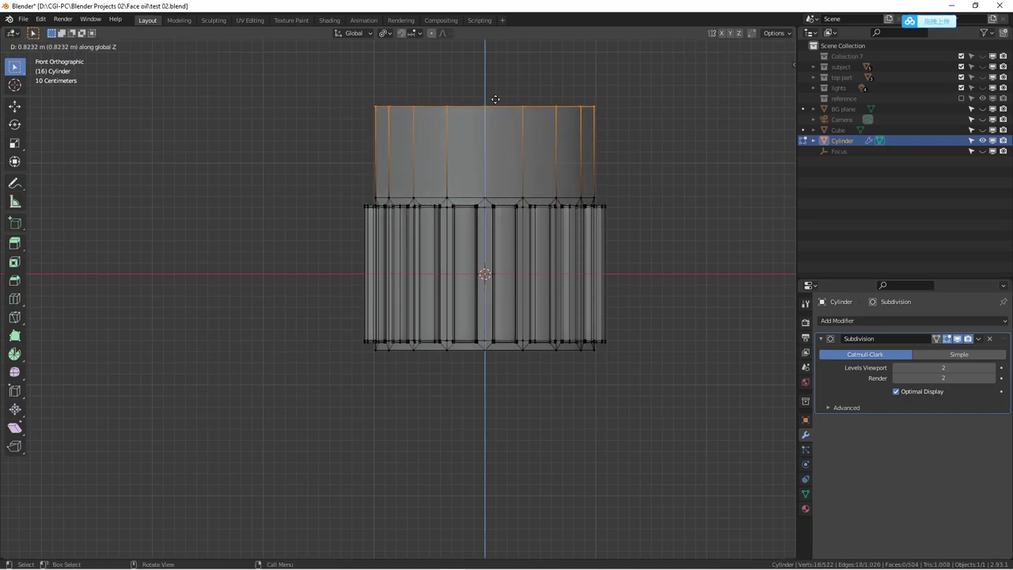
pyautogui.click(500, 81)
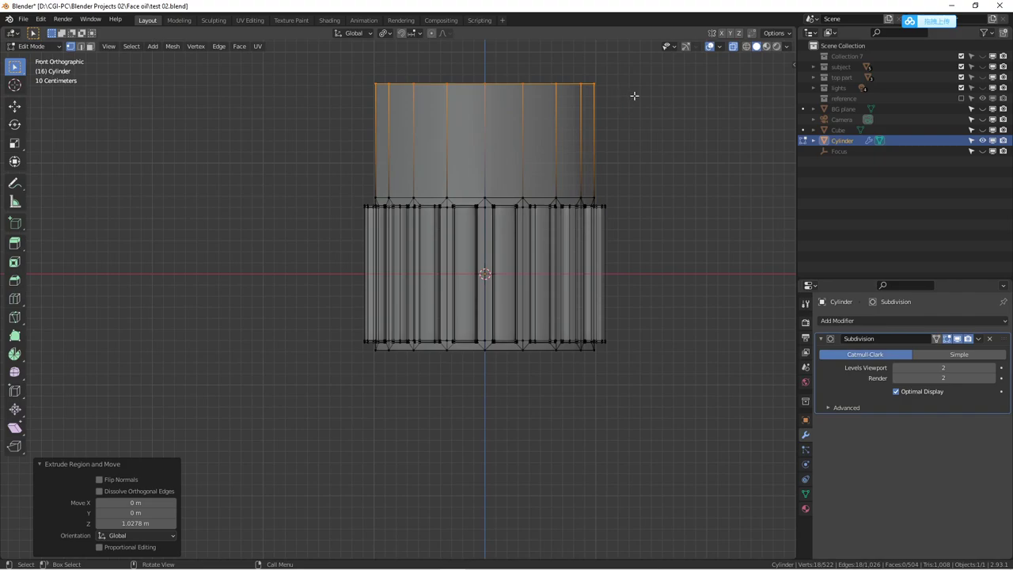
pyautogui.moveTo(634, 93); pyautogui.dragTo(595, 195, button='middle')
pyautogui.press('KP_1')
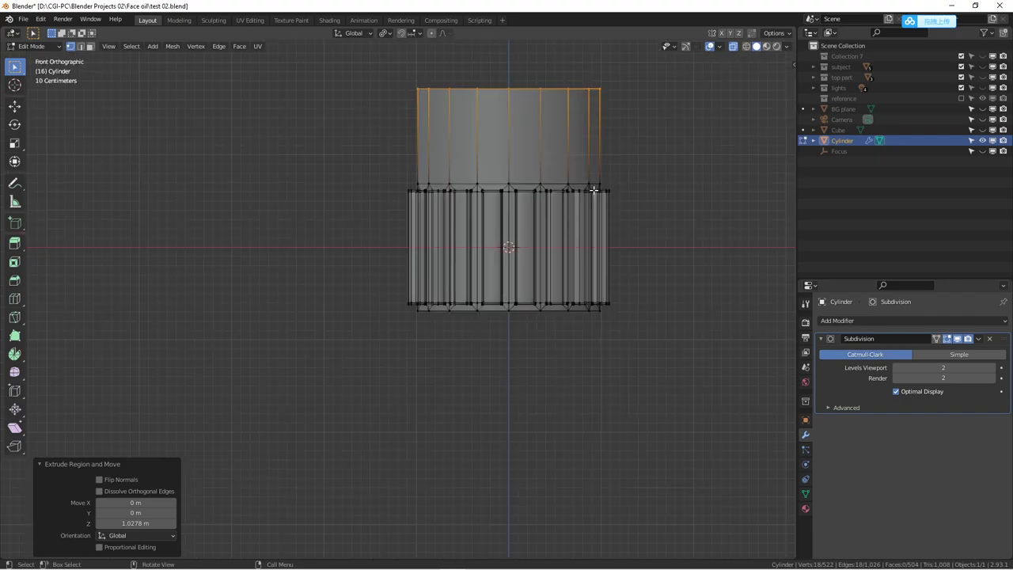
# Select the bottom edge loop and extrude it straight down along Z
pyautogui.scroll(2, 479, 313)
pyautogui.keyDown('shift'); pyautogui.moveTo(506, 261); pyautogui.dragTo(479, 313, button='middle'); pyautogui.keyUp('shift')
pyautogui.scroll(1, 479, 313)
pyautogui.moveTo(328, 301); pyautogui.dragTo(757, 351)
pyautogui.scroll(-4, 564, 334)
pyautogui.press('e')
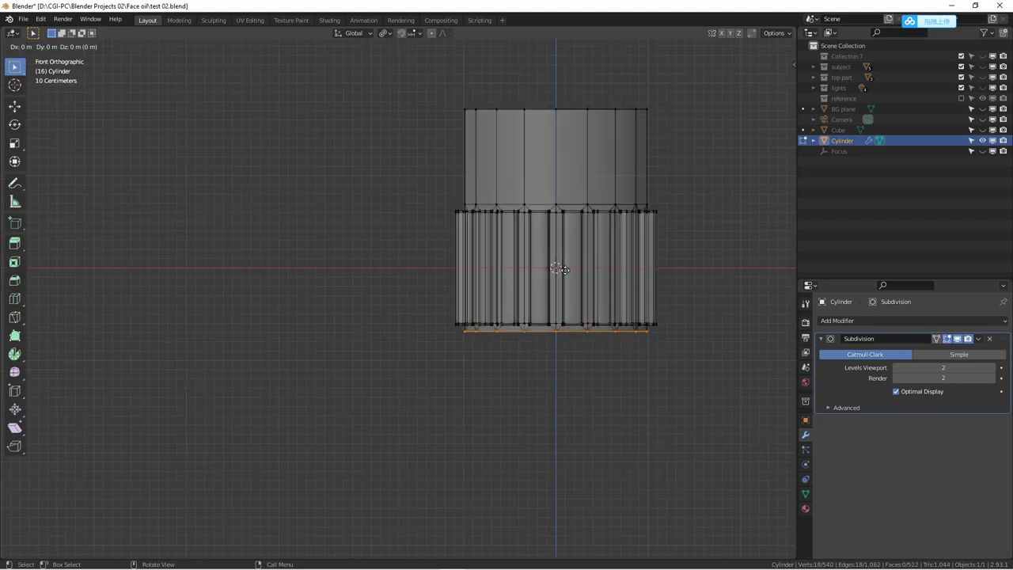
pyautogui.press('z')
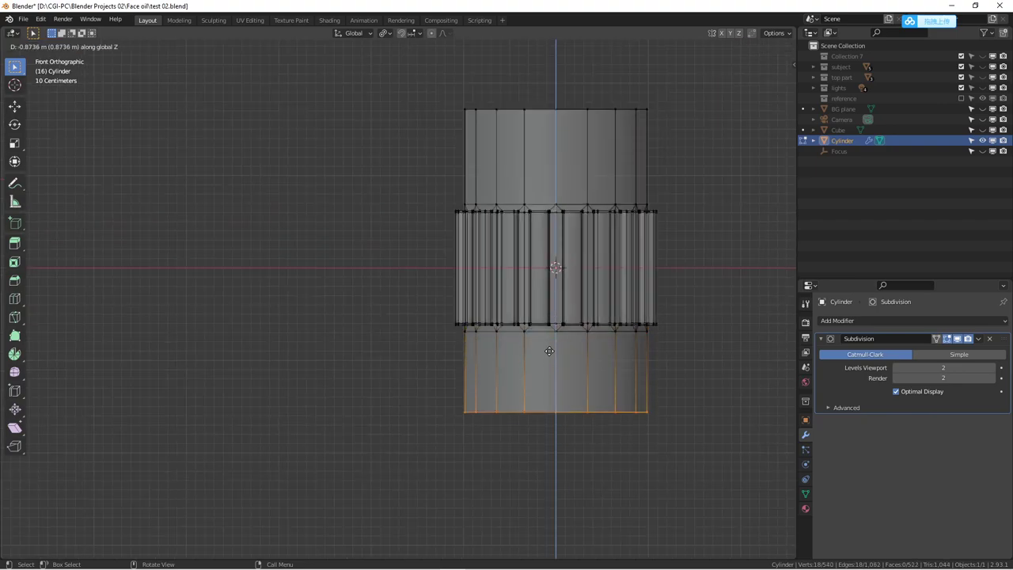
pyautogui.click(548, 358)
pyautogui.scroll(-5, 548, 358)
pyautogui.keyDown('shift'); pyautogui.moveTo(515, 308); pyautogui.dragTo(407, 278, button='middle'); pyautogui.keyUp('shift')
# Toggle X-ray on and off, then return to Object Mode in front orthographic view
pyautogui.press('Tab')
pyautogui.scroll(5, 506, 289)
pyautogui.press('Tab')
pyautogui.press('KP_1')
pyautogui.hotkey('alt', 'z')
pyautogui.press('Tab')
pyautogui.press('KP_1')
pyautogui.scroll(-2, 530, 311)
# In Edit Mode, add a loop cut across the cylinder's ribbed band
pyautogui.scroll(4, 408, 277)
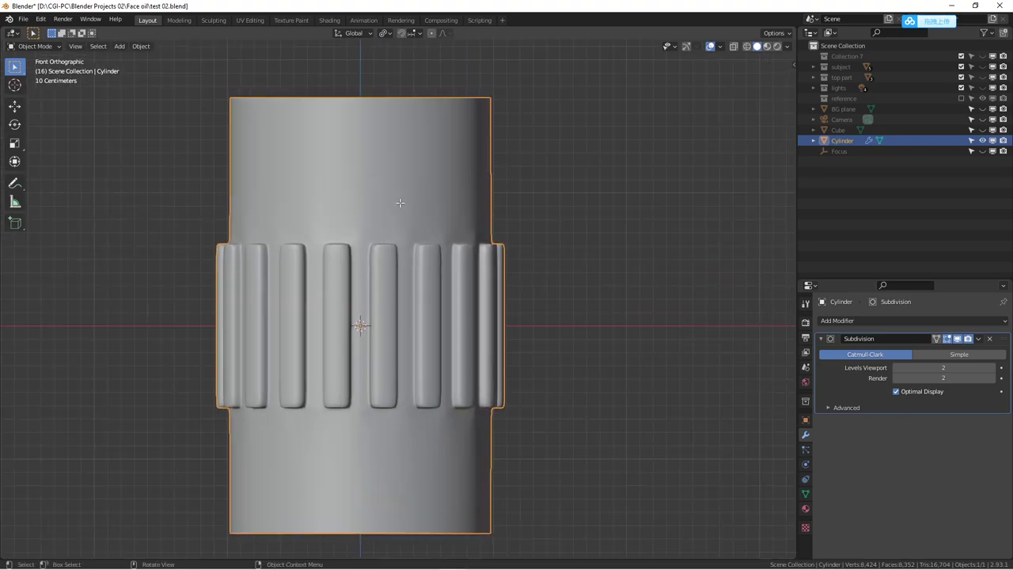
pyautogui.press('Tab')
pyautogui.scroll(3, 378, 236)
pyautogui.scroll(-2, 374, 191)
pyautogui.press('ctrl')
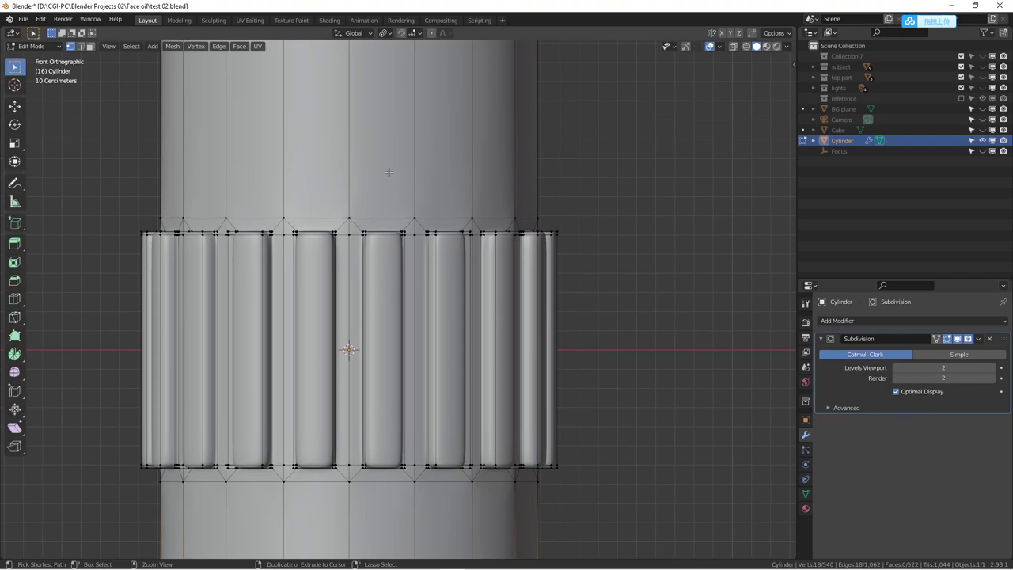
pyautogui.hotkey('ctrl', 'r')
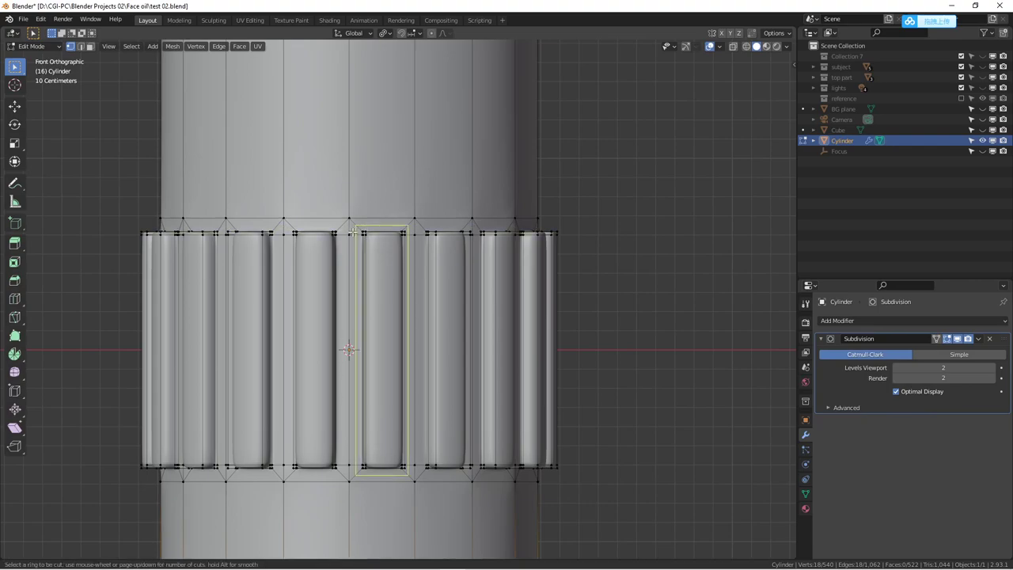
pyautogui.click(352, 230)
pyautogui.click(351, 230)
# Add a second loop cut near the band's top, check it in front view, and exit to Object Mode
pyautogui.hotkey('ctrl', 'r')
pyautogui.click(348, 225)
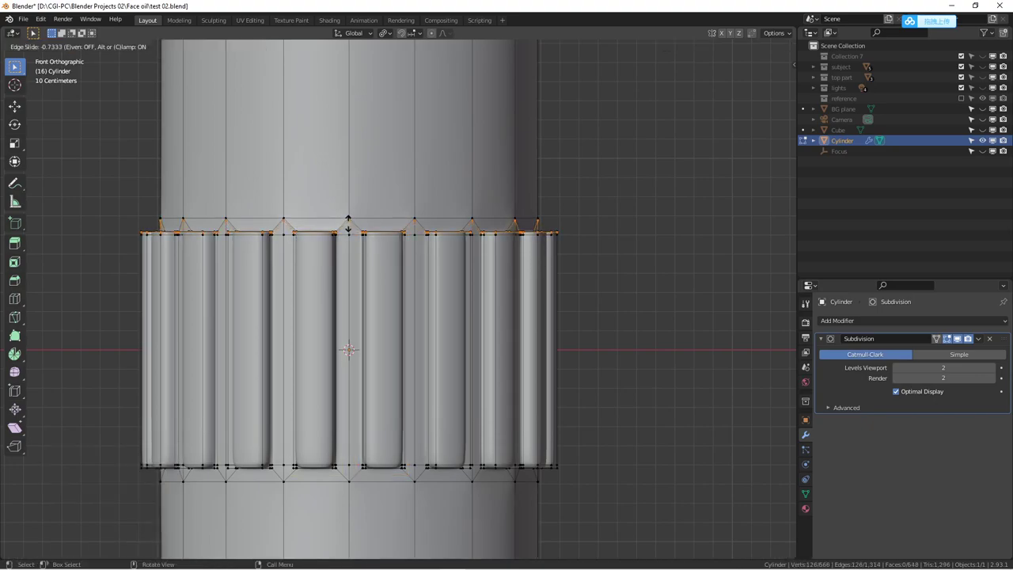
pyautogui.click(349, 223)
pyautogui.moveTo(348, 224); pyautogui.dragTo(383, 269, button='middle')
pyautogui.hotkey('alt', 'z')
pyautogui.press('KP_1')
pyautogui.hotkey('alt', 'z')
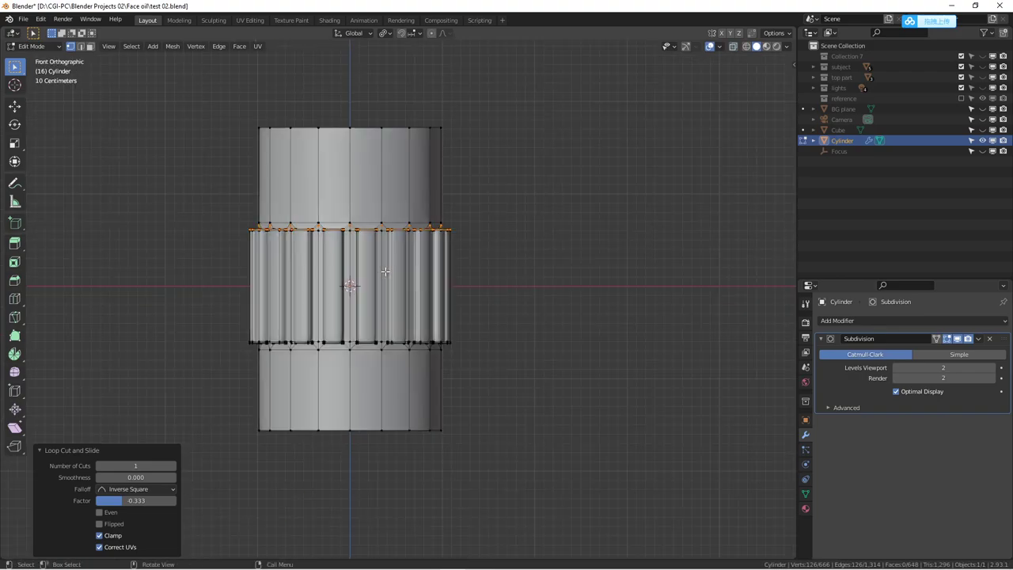
pyautogui.scroll(3, 385, 272)
pyautogui.press('Tab')
pyautogui.scroll(-1, 368, 249)
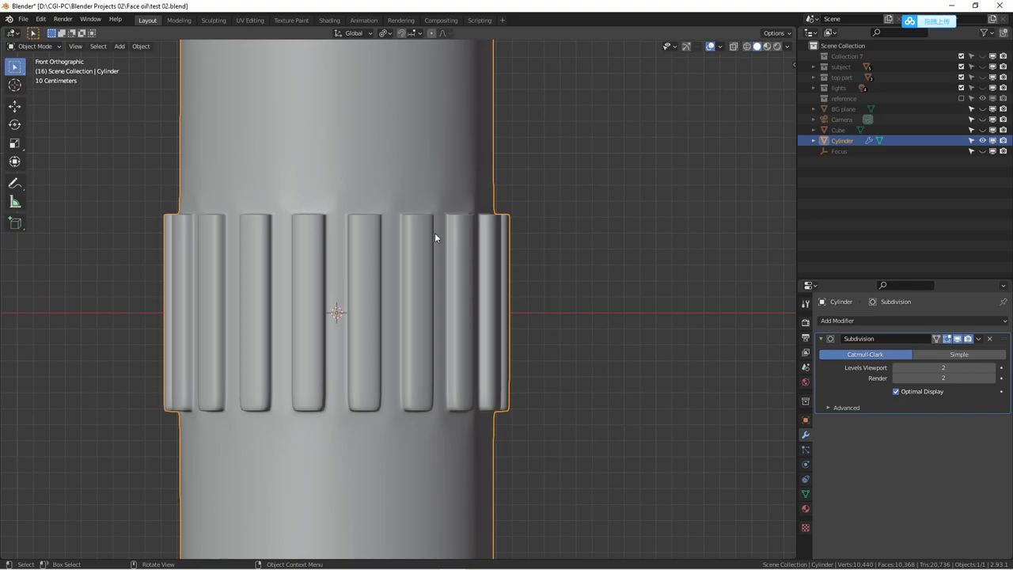
# Inspect the cylinder, then hide it and show Collection 7, subject, top part and lights
pyautogui.press('Tab')
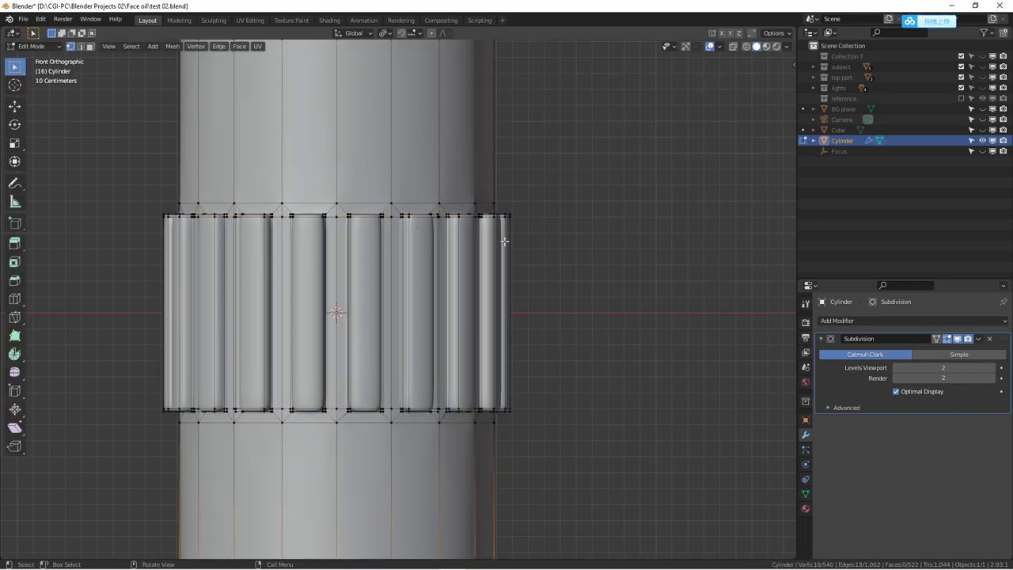
pyautogui.press('Tab')
pyautogui.scroll(-4, 488, 313)
pyautogui.moveTo(470, 297); pyautogui.dragTo(554, 338, button='middle')
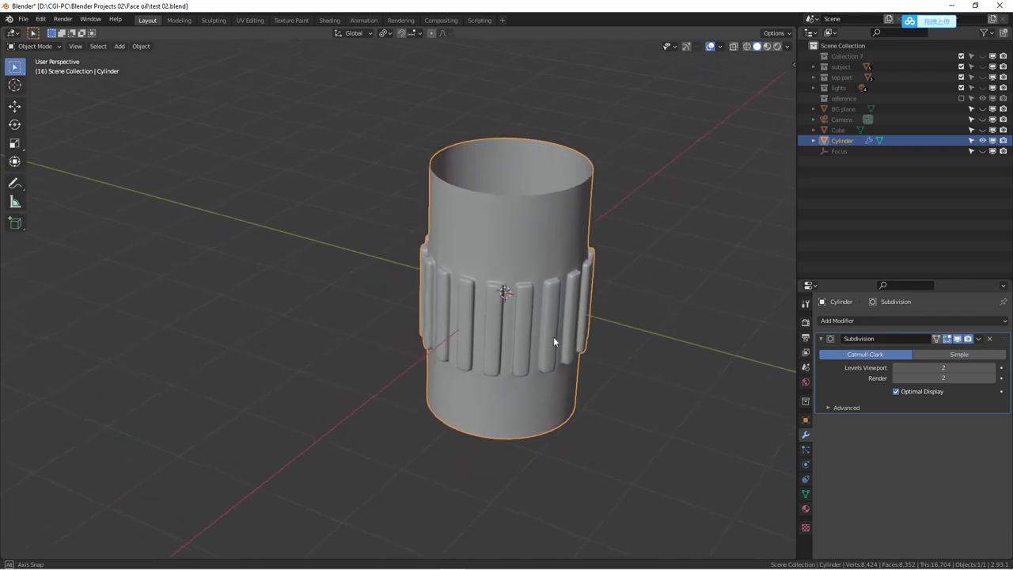
pyautogui.scroll(4, 545, 272)
pyautogui.moveTo(545, 272); pyautogui.dragTo(571, 220, button='middle')
pyautogui.press('KP_1')
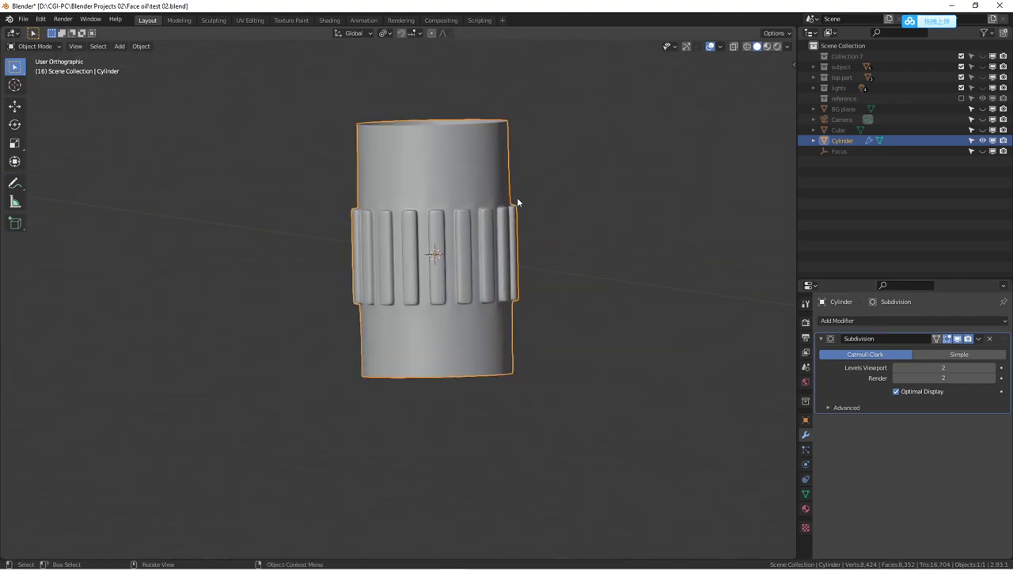
pyautogui.scroll(4, 475, 202)
pyautogui.moveTo(417, 205); pyautogui.dragTo(440, 239, button='middle')
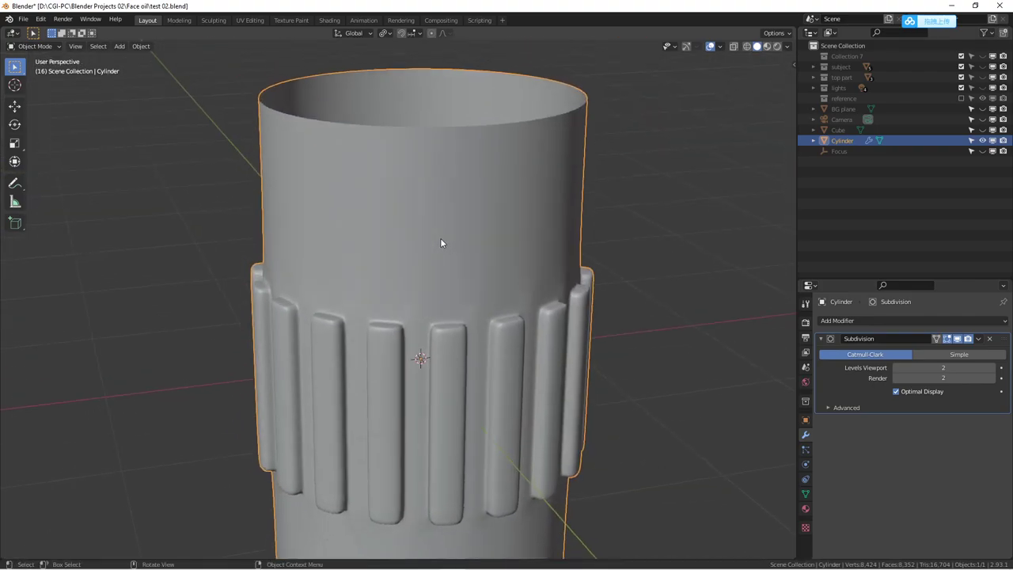
pyautogui.press('KP_1')
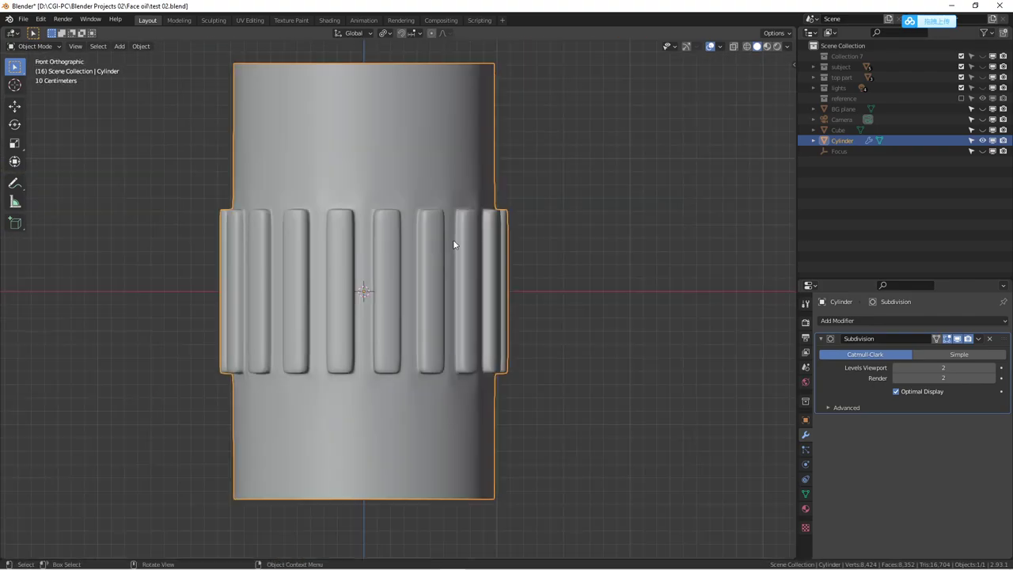
pyautogui.click(993, 140)
pyautogui.moveTo(982, 57); pyautogui.dragTo(987, 97)
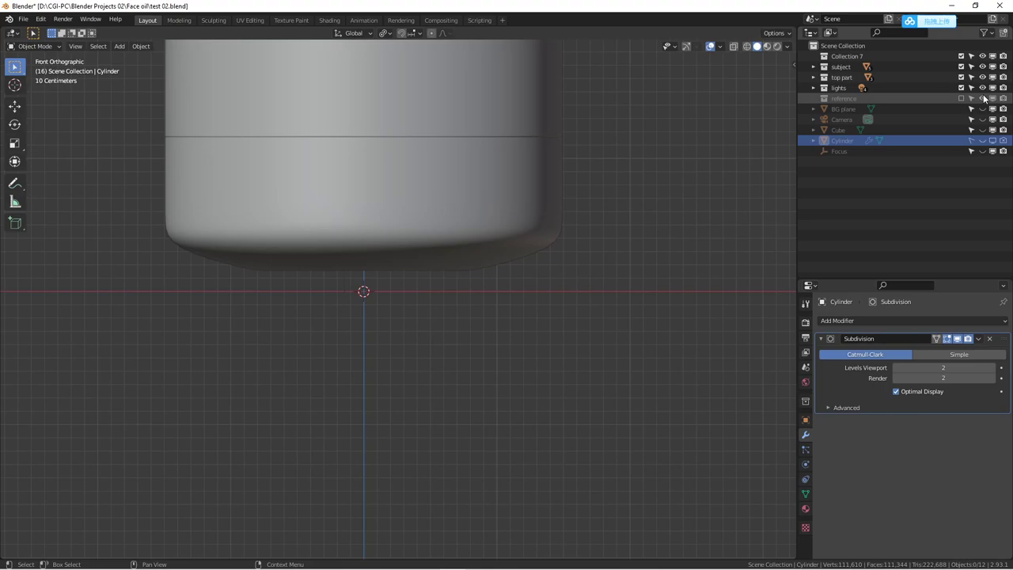
# Hide the reference, unhide Cube, Camera and BG plane, and view the bottle from the front
pyautogui.click(983, 98)
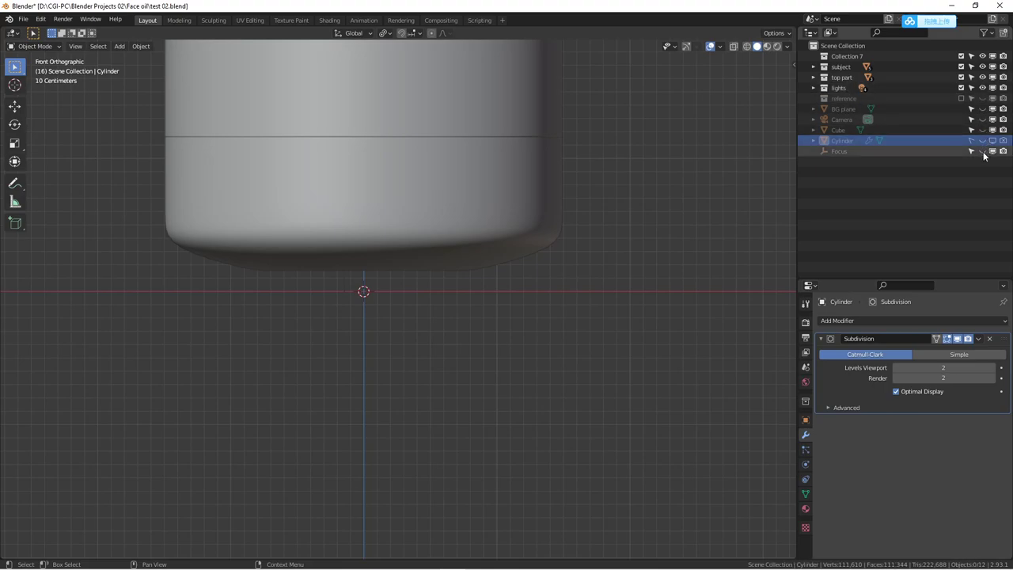
pyautogui.click(982, 130)
pyautogui.click(983, 119)
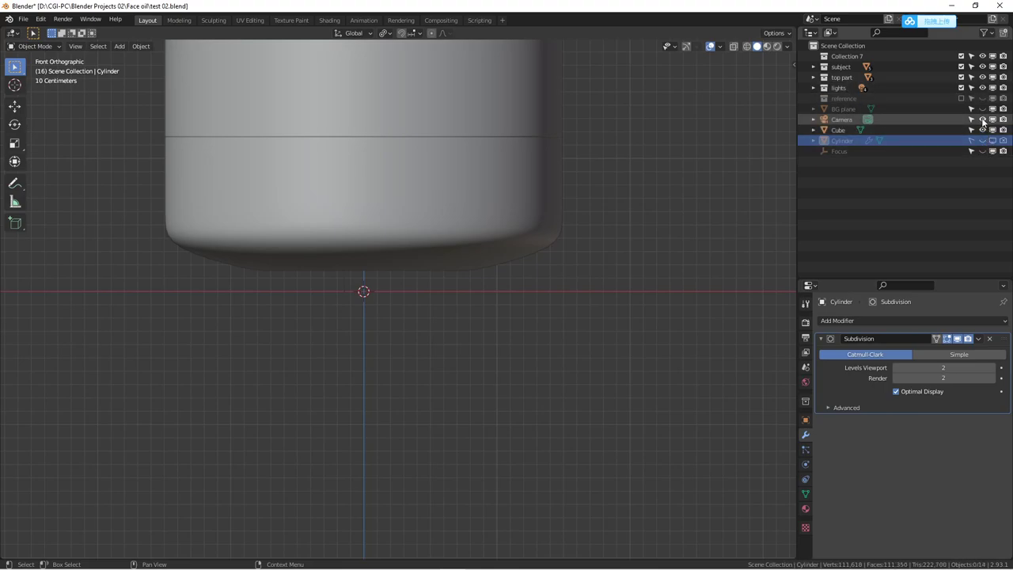
pyautogui.click(982, 109)
pyautogui.moveTo(595, 197); pyautogui.dragTo(687, 156, button='middle')
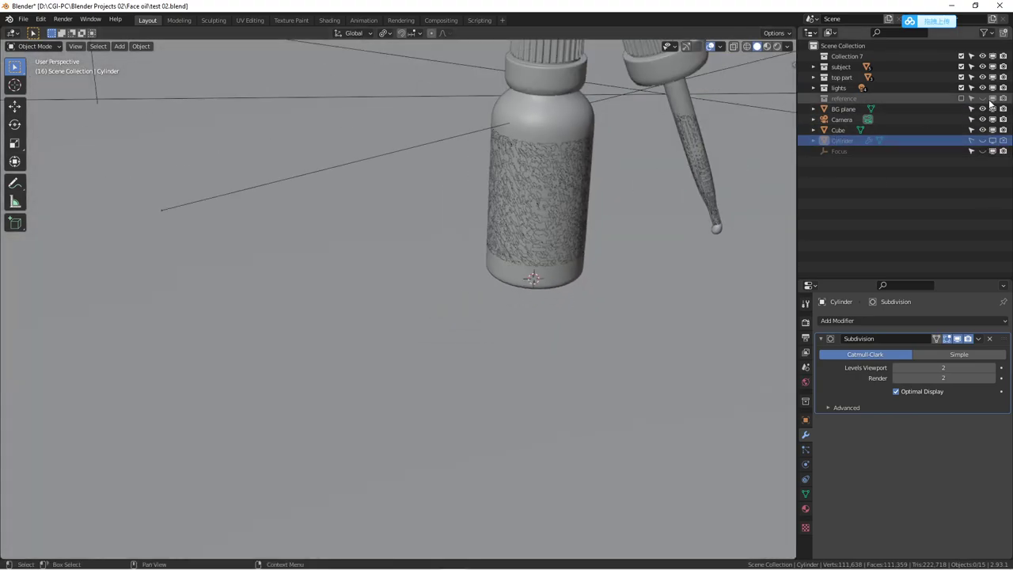
pyautogui.moveTo(745, 140); pyautogui.dragTo(597, 211, button='middle')
pyautogui.scroll(6, 498, 190)
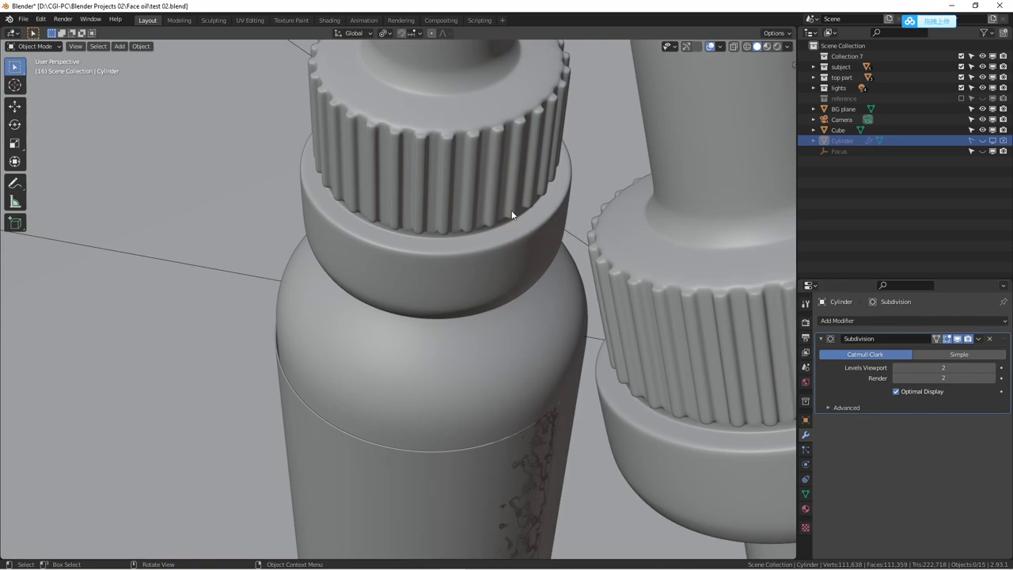
pyautogui.press('KP_1')
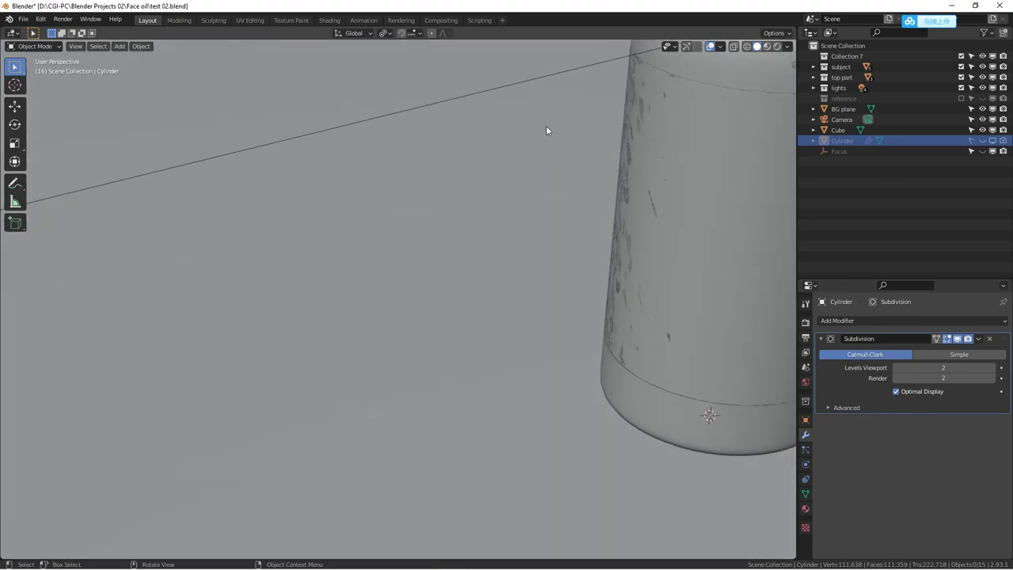
pyautogui.scroll(-6, 532, 137)
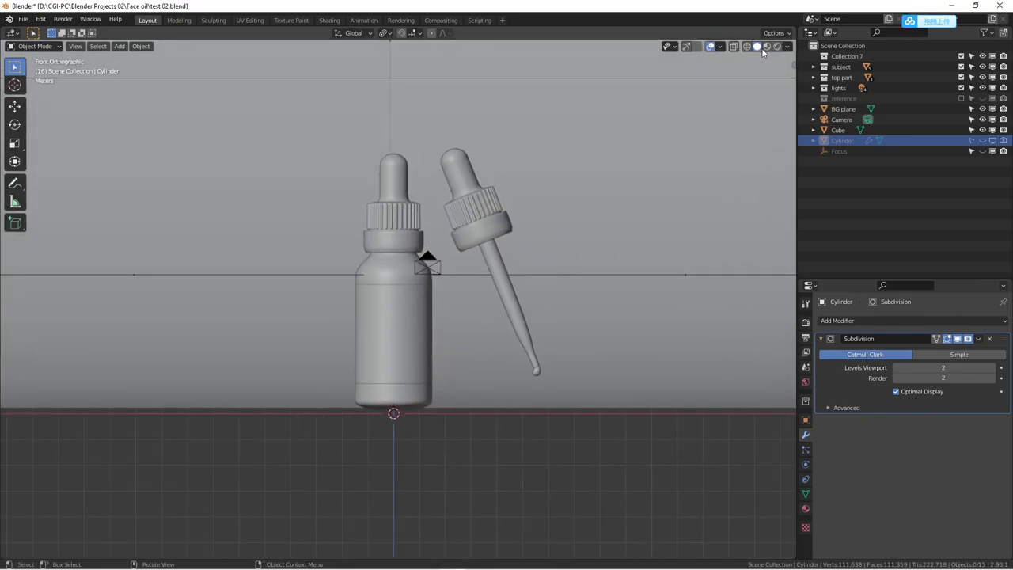
# Switch to Rendered shading, select the Cube, and frame the bottle in front orthographic view
pyautogui.click(776, 46)
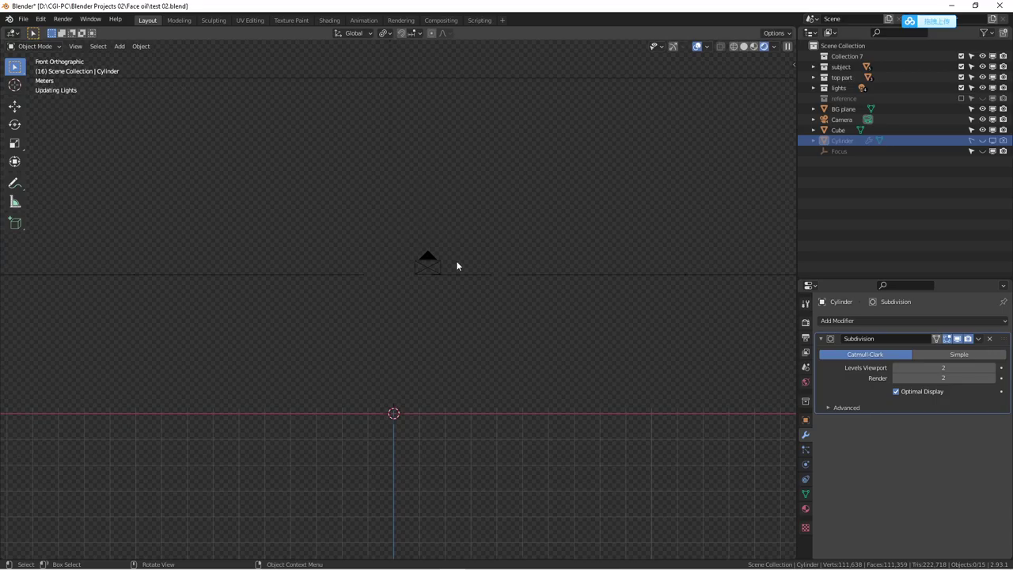
pyautogui.scroll(1, 457, 265)
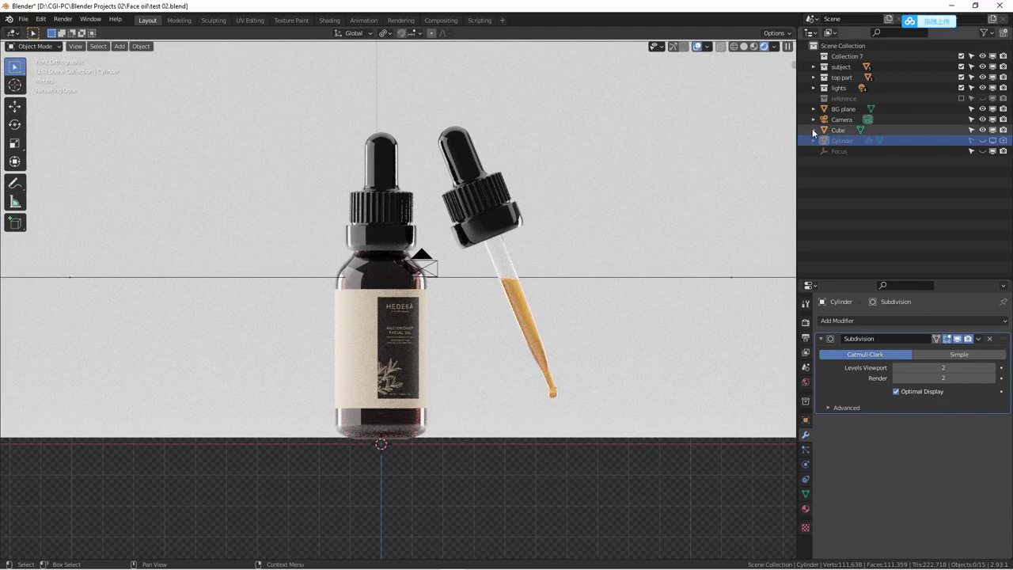
pyautogui.click(910, 130)
pyautogui.press('KP_0')
pyautogui.press('KP_1')
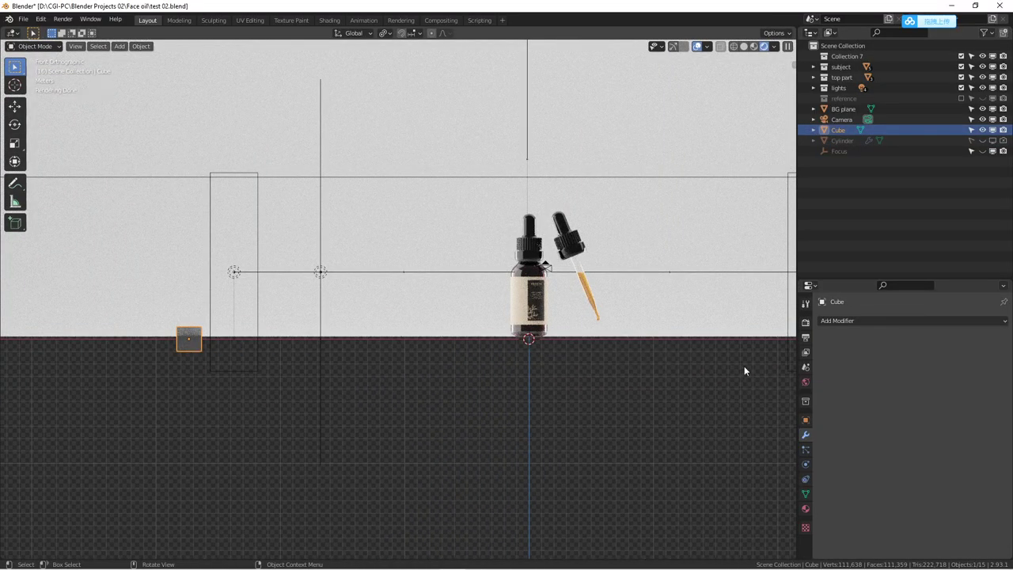
pyautogui.scroll(6, 560, 274)
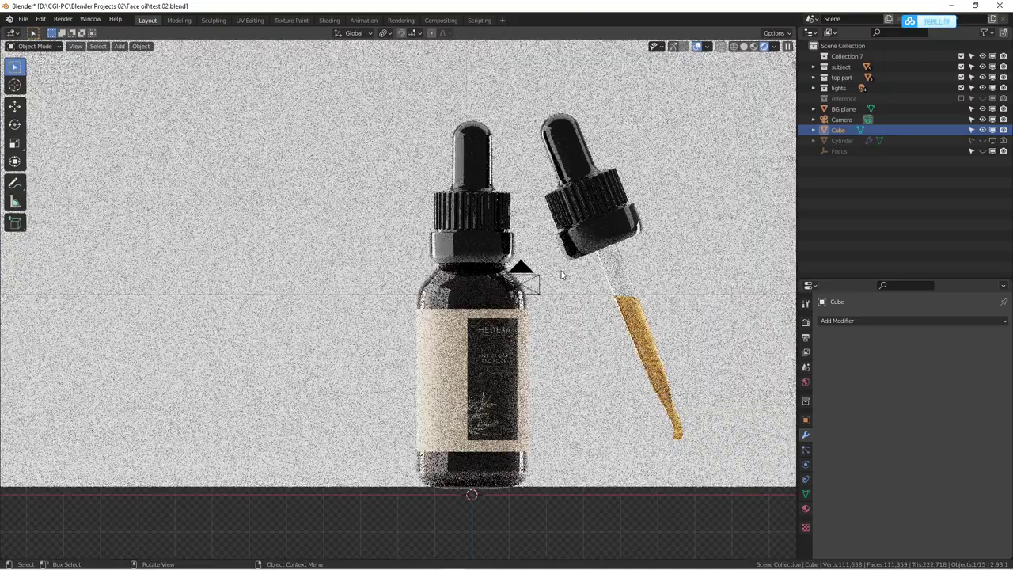
pyautogui.scroll(-5, 667, 357)
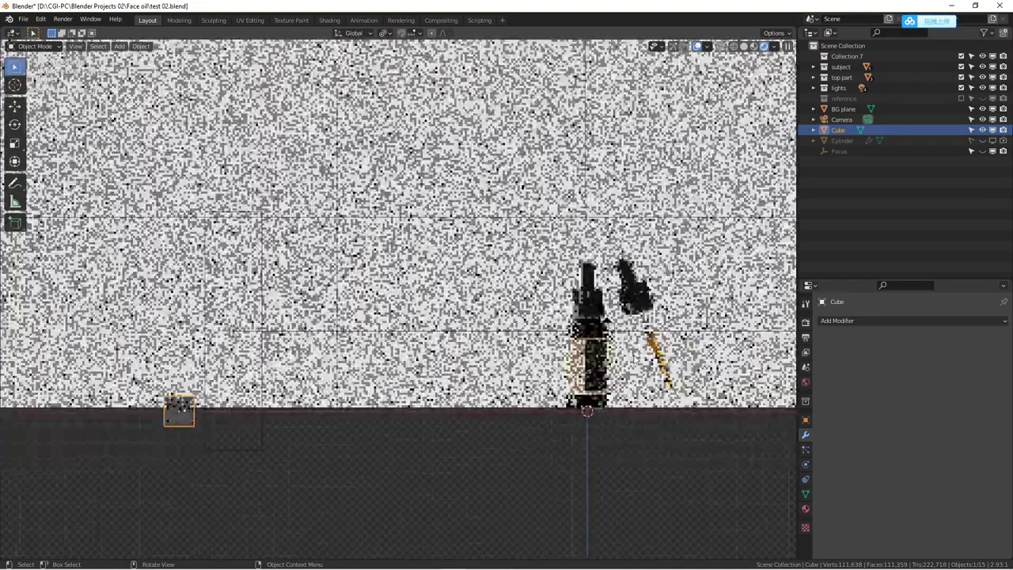
# In the Shading workspace, bring the clay material's nodes into view and check its base colour
pyautogui.click(329, 21)
pyautogui.scroll(-5, 469, 323)
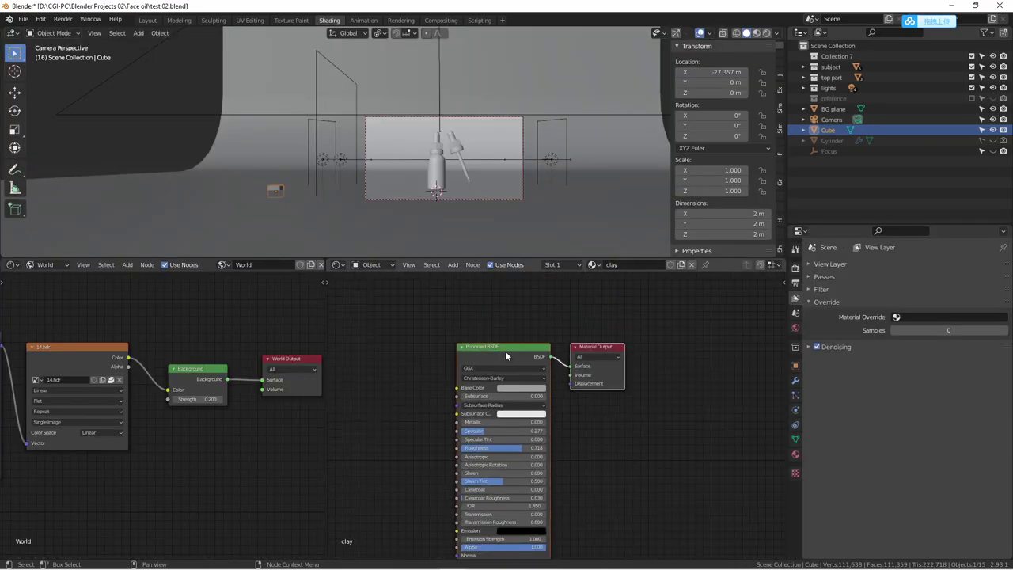
pyautogui.moveTo(505, 351); pyautogui.dragTo(532, 324, button='middle')
pyautogui.moveTo(605, 322); pyautogui.dragTo(639, 326)
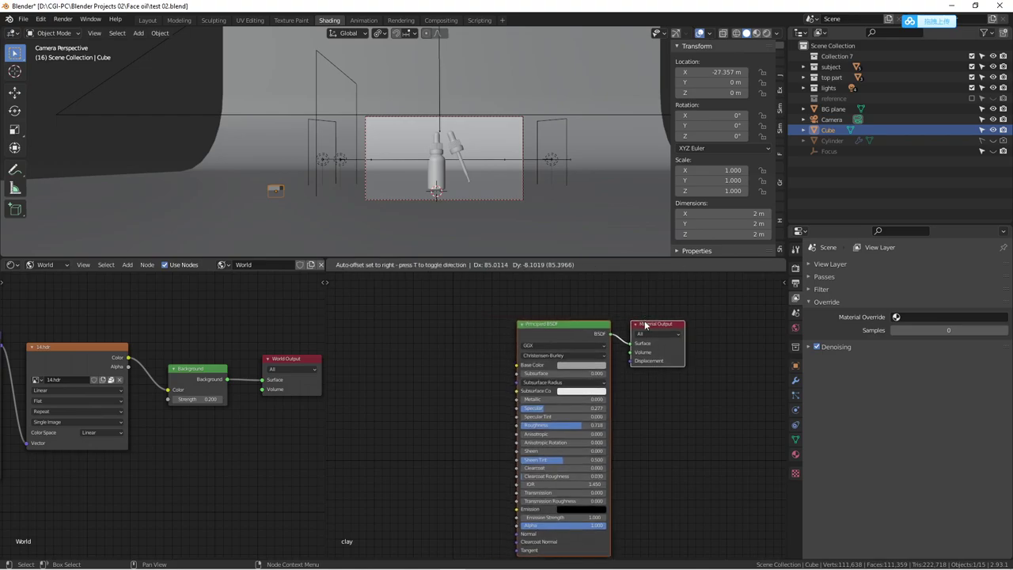
pyautogui.click(594, 366)
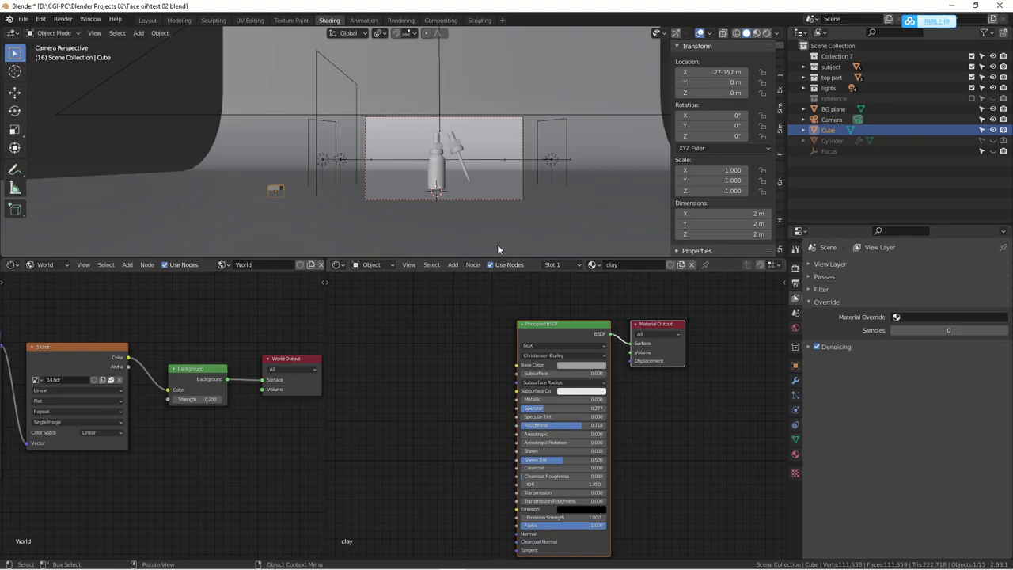
pyautogui.scroll(2, 459, 158)
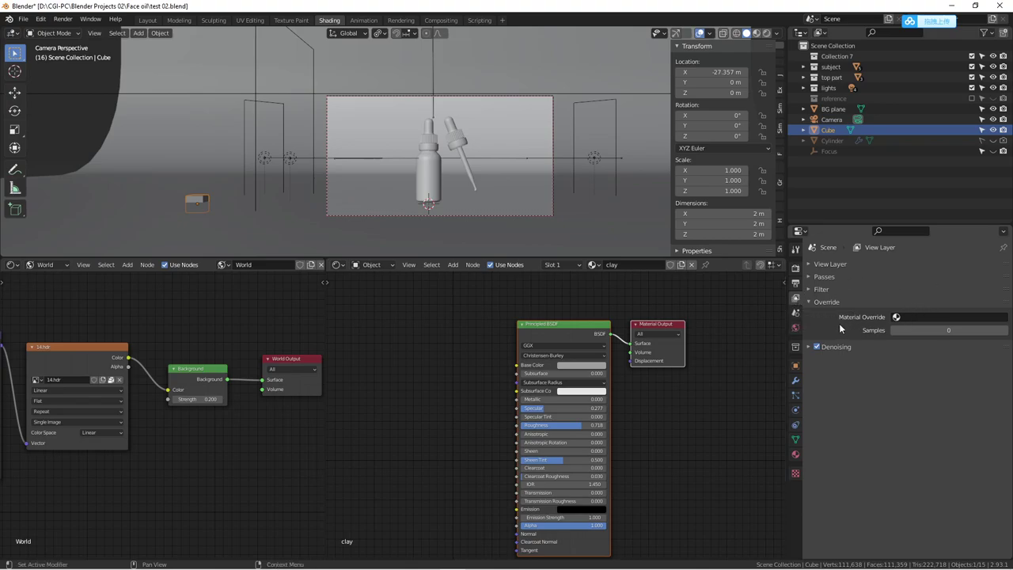
# Set the view layer's Material Override to 'clay'
pyautogui.click(926, 317)
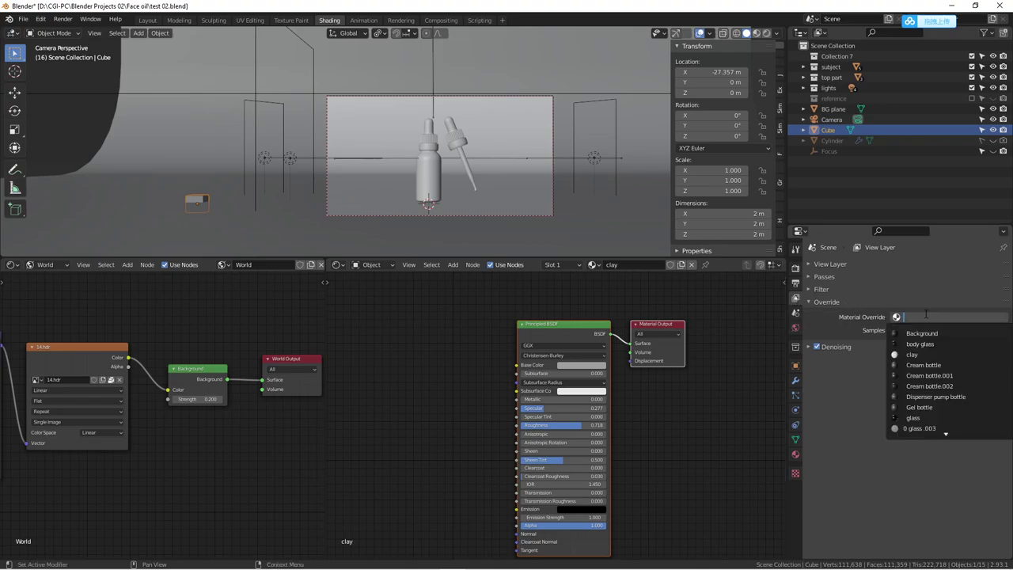
pyautogui.click(921, 356)
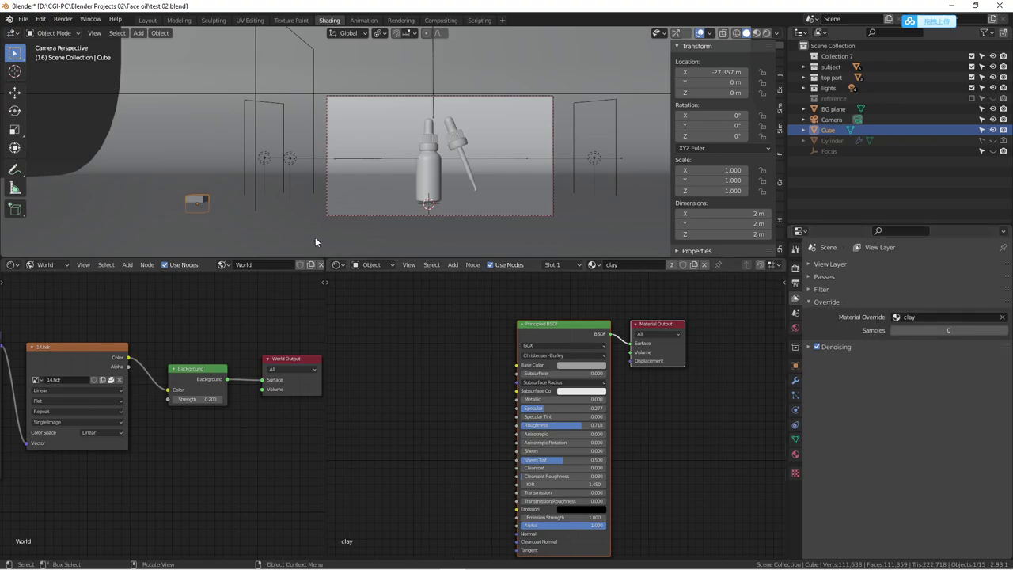
pyautogui.scroll(3, 467, 192)
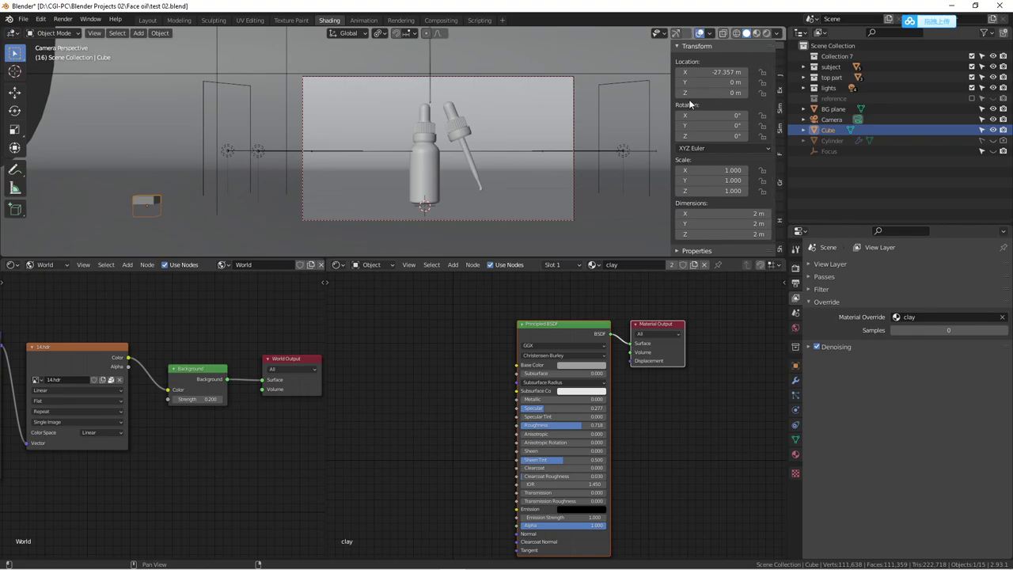
# Hide the sidebar, use Rendered shading, and maximize the viewport to centre the clay camera render
pyautogui.press('n')
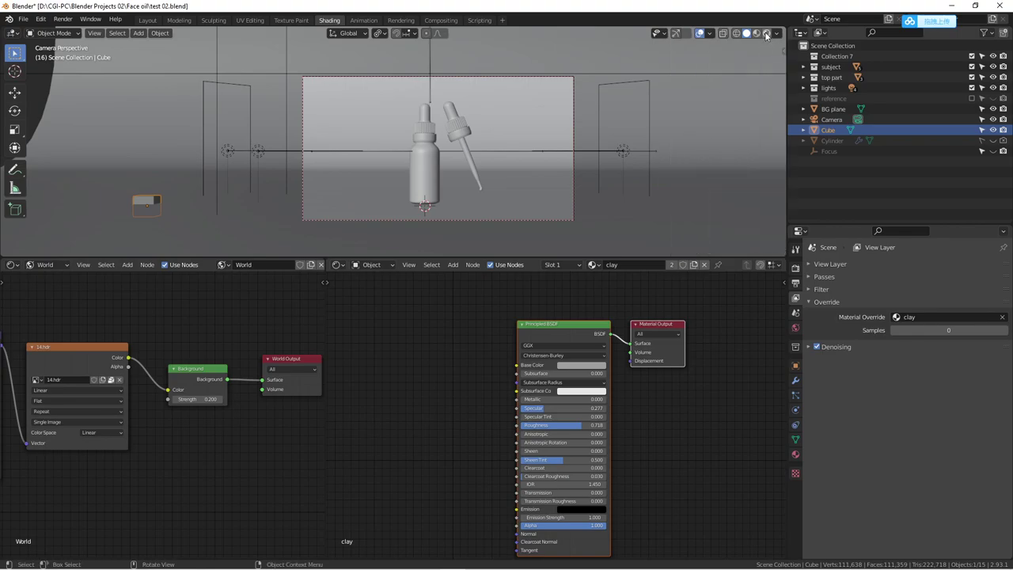
pyautogui.click(766, 34)
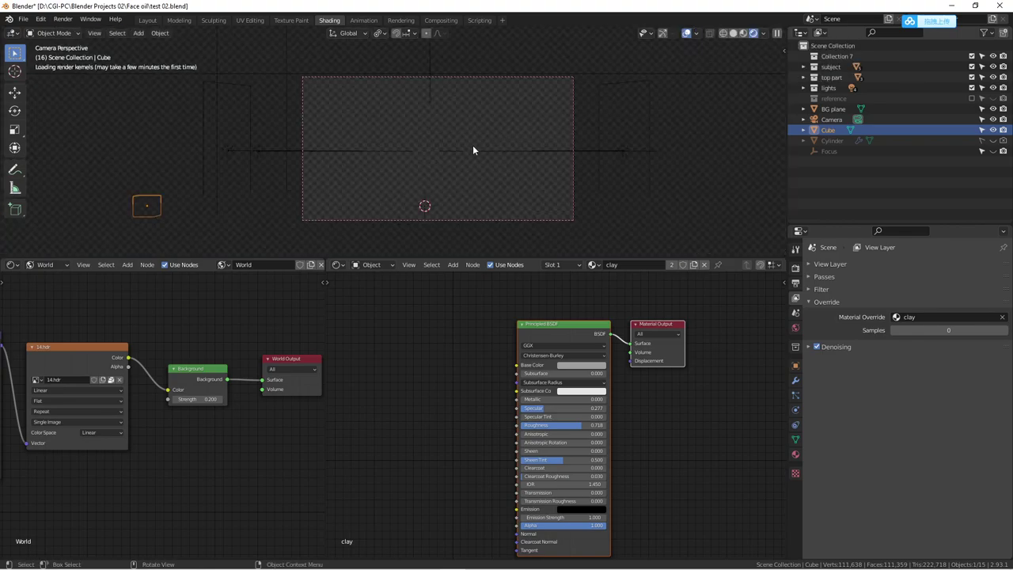
pyautogui.scroll(3, 438, 154)
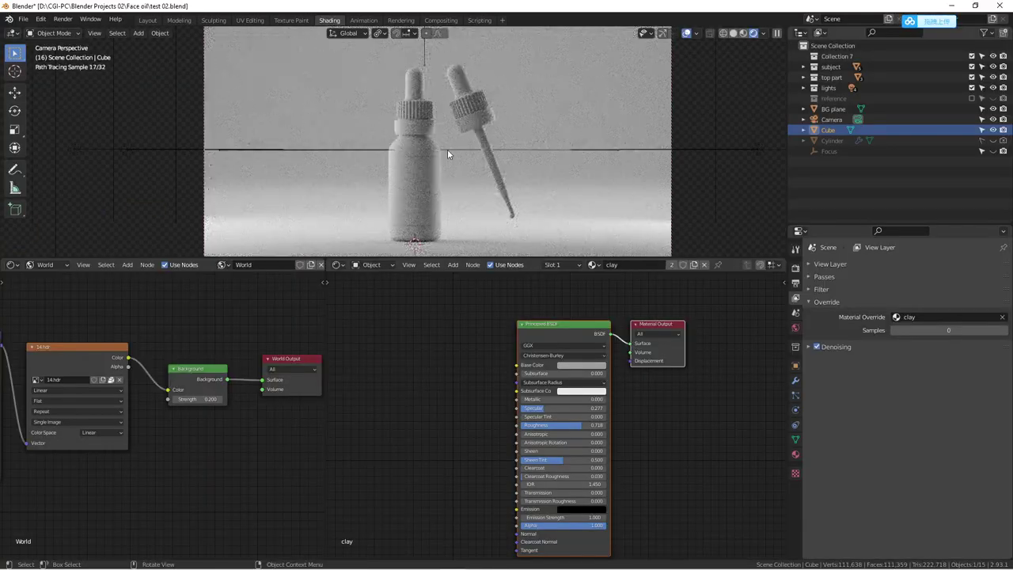
pyautogui.hotkey('ctrl', 'space')
pyautogui.scroll(-3, 588, 276)
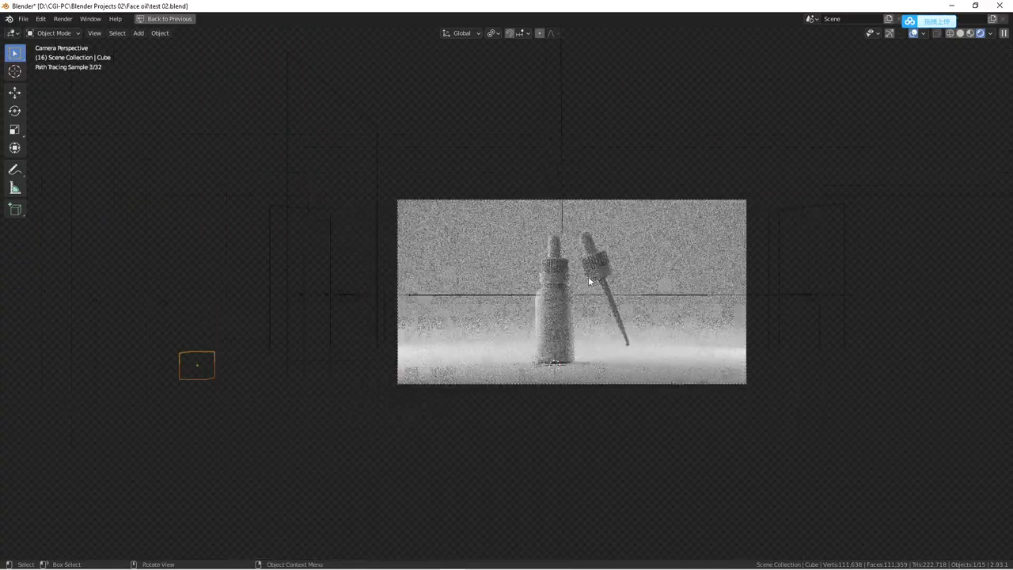
pyautogui.scroll(4, 594, 277)
pyautogui.keyDown('shift'); pyautogui.moveTo(602, 275); pyautogui.dragTo(481, 234, button='middle'); pyautogui.keyUp('shift')
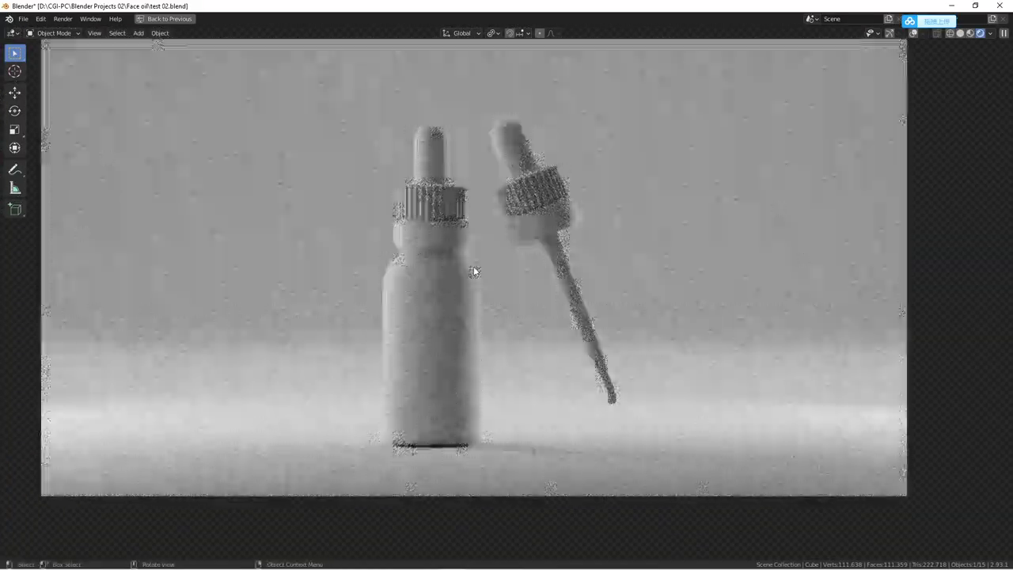
pyautogui.scroll(-1, 545, 261)
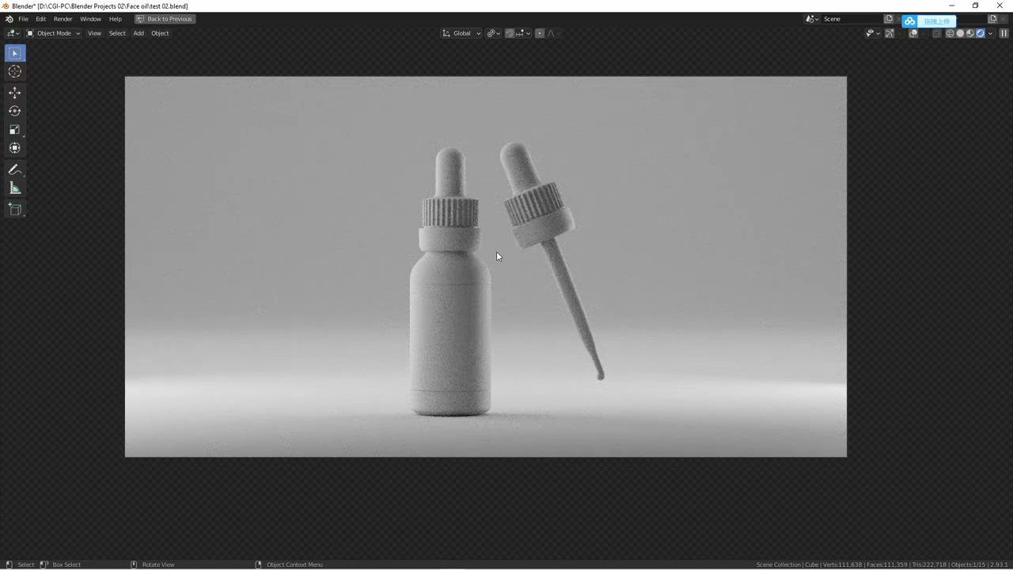
# Toggle the maximized viewport back to the full Shading workspace layout
pyautogui.hotkey('ctrl', 'space')
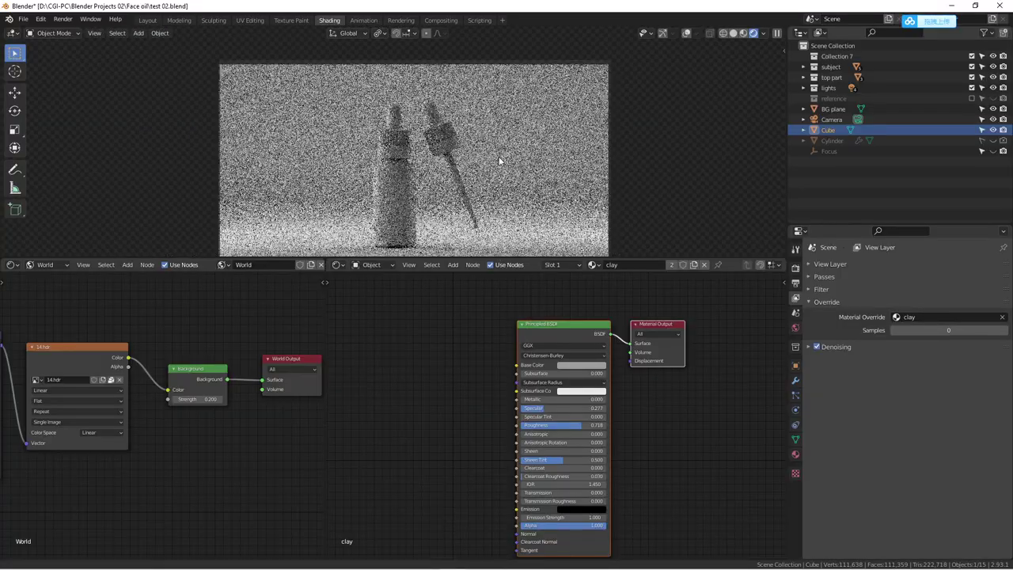
pyautogui.scroll(-2, 486, 163)
pyautogui.scroll(1, 486, 163)
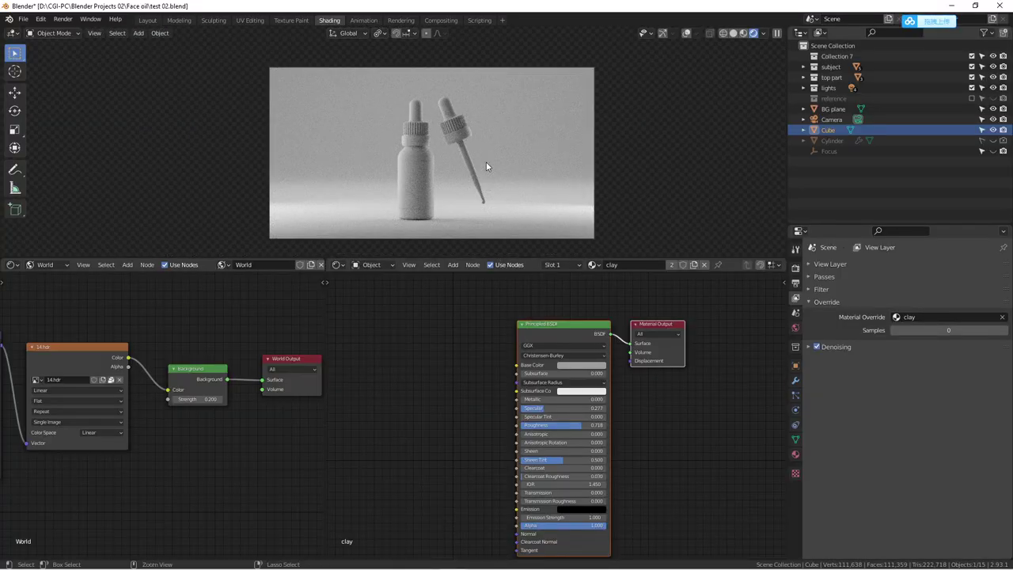
pyautogui.hotkey('ctrl', 'space')
pyautogui.scroll(3, 556, 313)
pyautogui.moveTo(570, 312)
pyautogui.keyDown('shift'); pyautogui.mouseDown(button='middle')
pyautogui.moveTo(435, 300)
pyautogui.moveTo(460, 266)
pyautogui.mouseUp(button='middle'); pyautogui.keyUp('shift')
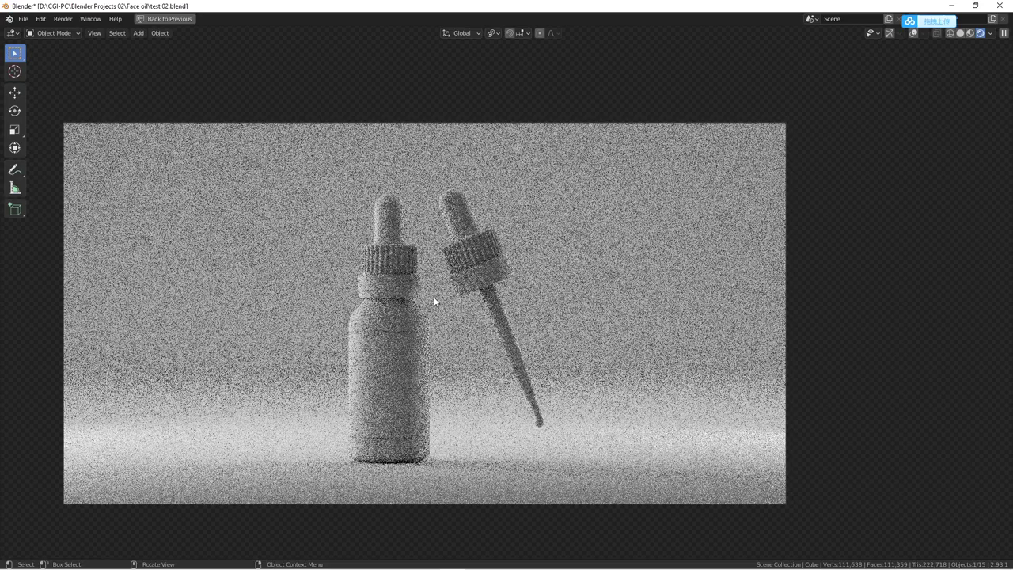
pyautogui.hotkey('ctrl', 'space')
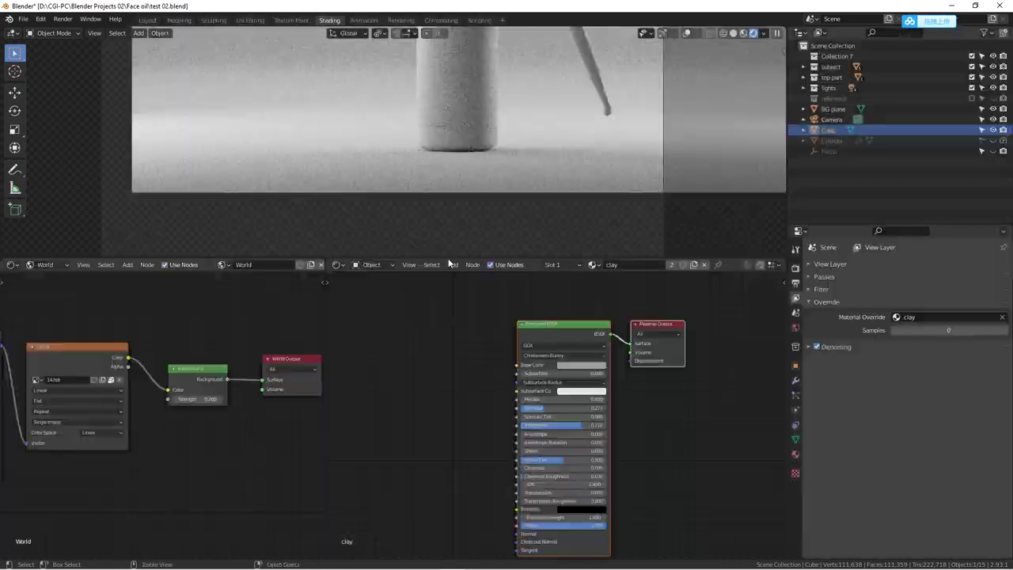
pyautogui.scroll(-5, 478, 179)
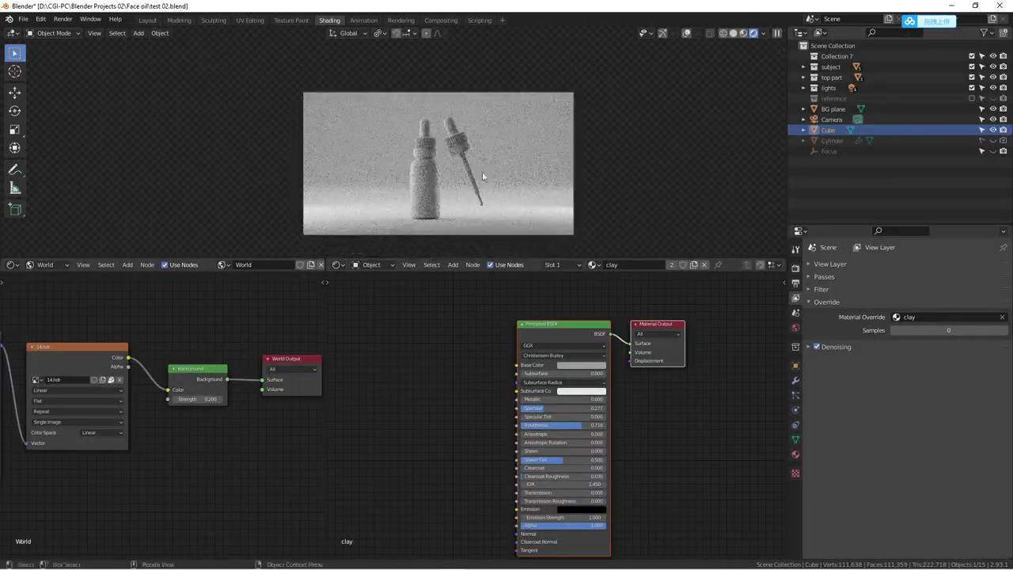
pyautogui.scroll(1, 478, 179)
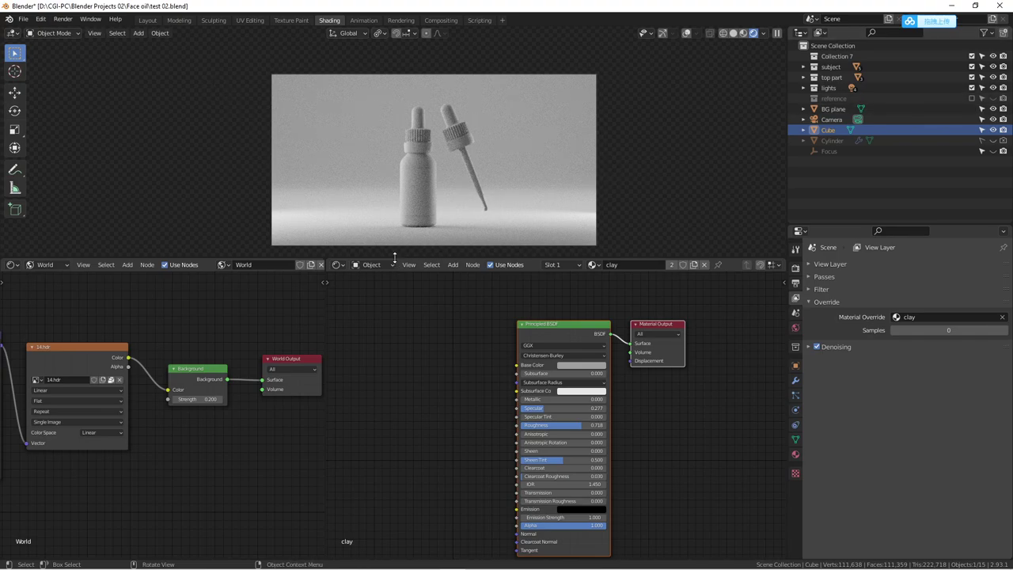
# Enlarge the 3D view above the node editors and return to the camera's rendered view
pyautogui.moveTo(402, 257); pyautogui.dragTo(403, 369)
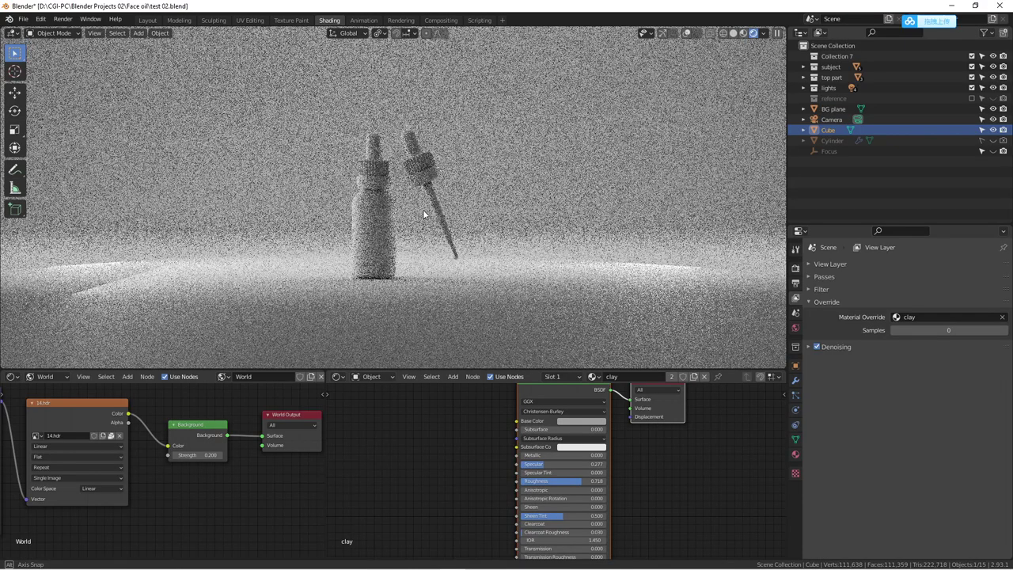
pyautogui.moveTo(423, 208); pyautogui.dragTo(399, 207, button='middle')
pyautogui.scroll(3, 399, 203)
pyautogui.press('KP_0')
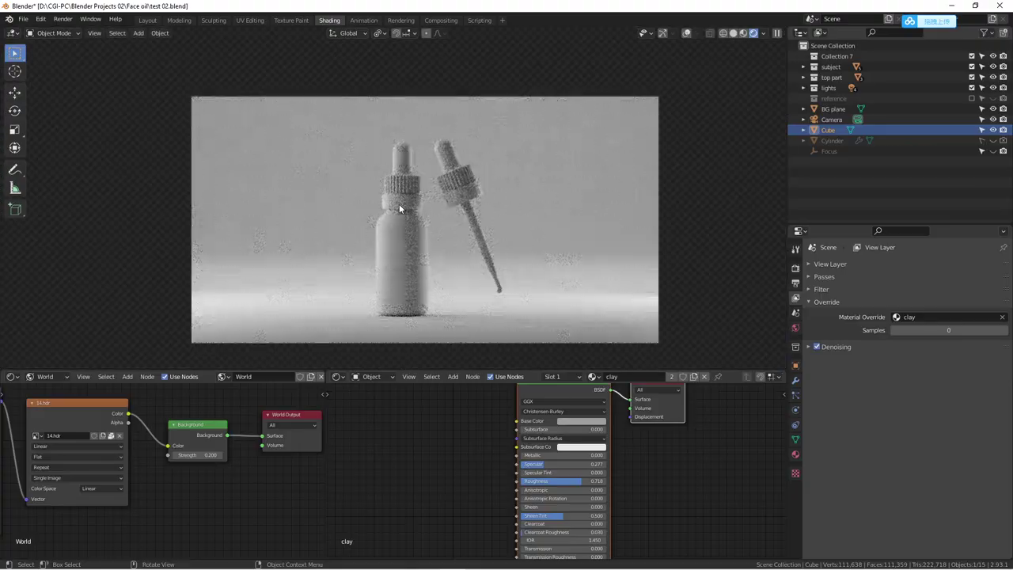
pyautogui.scroll(-2, 399, 203)
pyautogui.scroll(2, 418, 223)
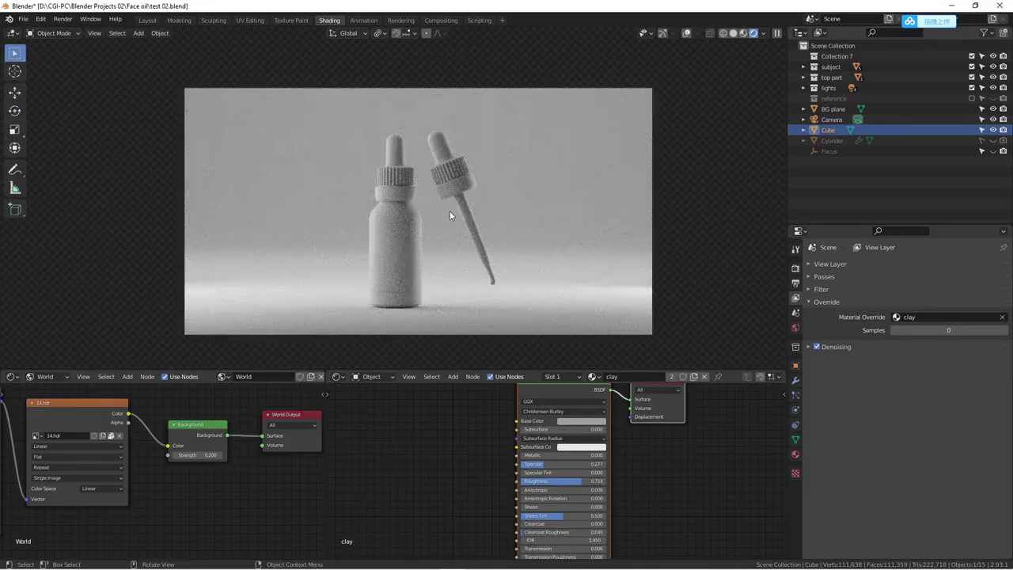
pyautogui.scroll(3, 427, 226)
pyautogui.scroll(-3, 428, 225)
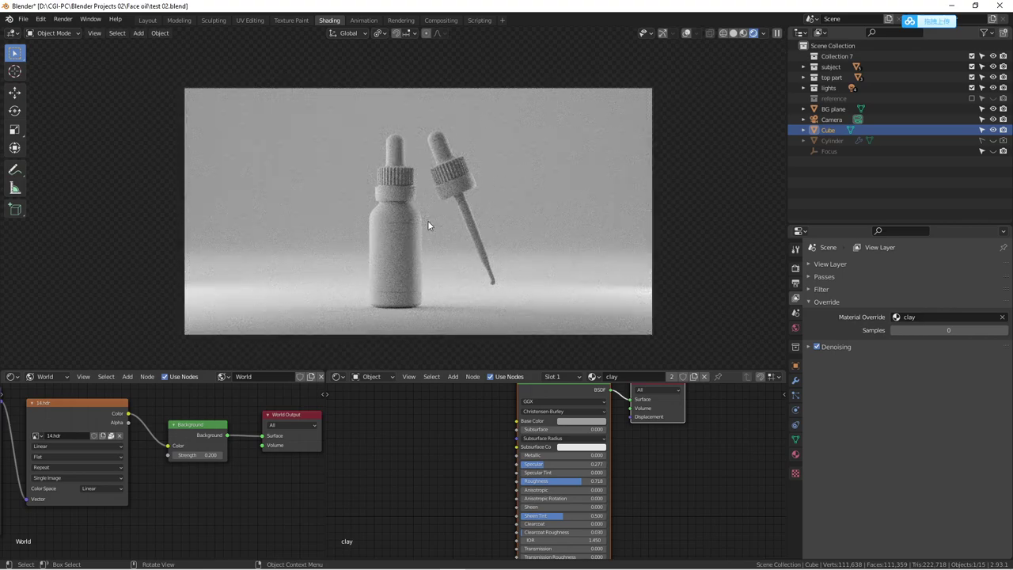